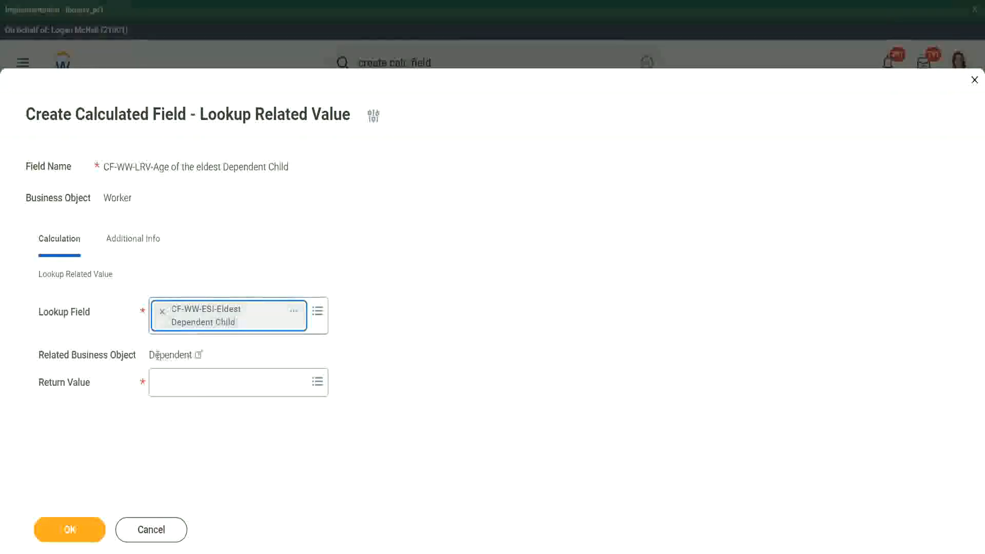
- Examine the definition of the lookup field CF-WW-ESI-Eldest Dependent Child and its related business object
left_click_drag(150, 355, 195, 354)
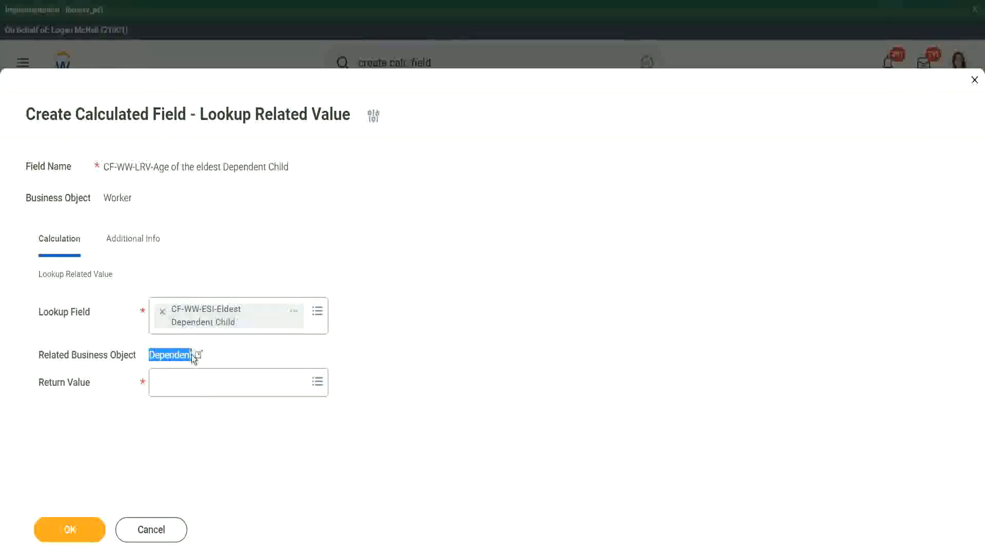
left_click(293, 315)
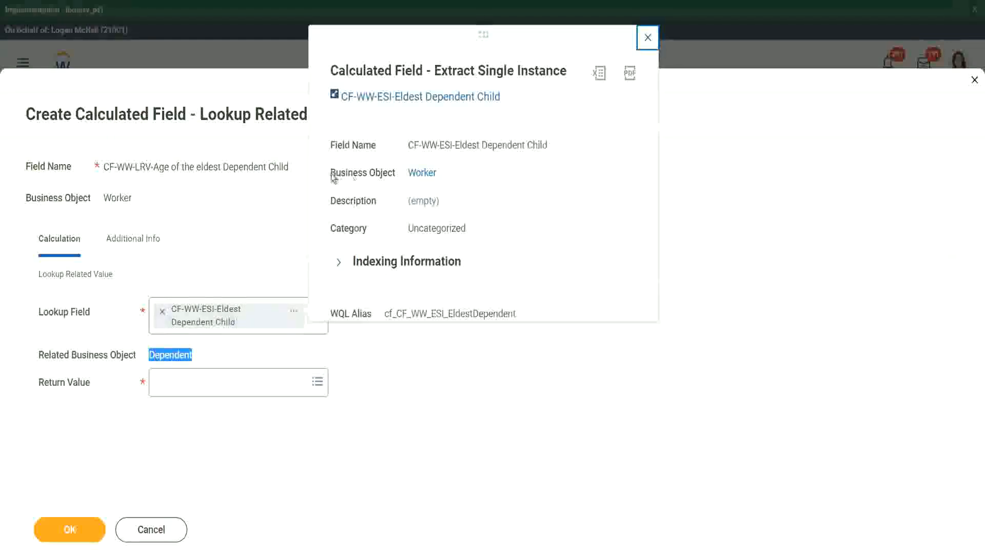
left_click_drag(331, 174, 395, 173)
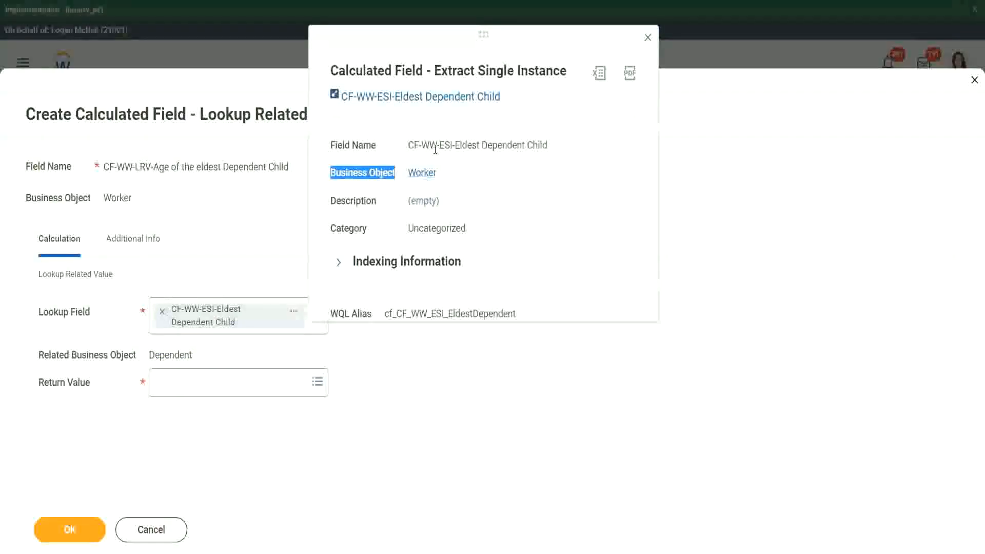
left_click_drag(444, 144, 472, 145)
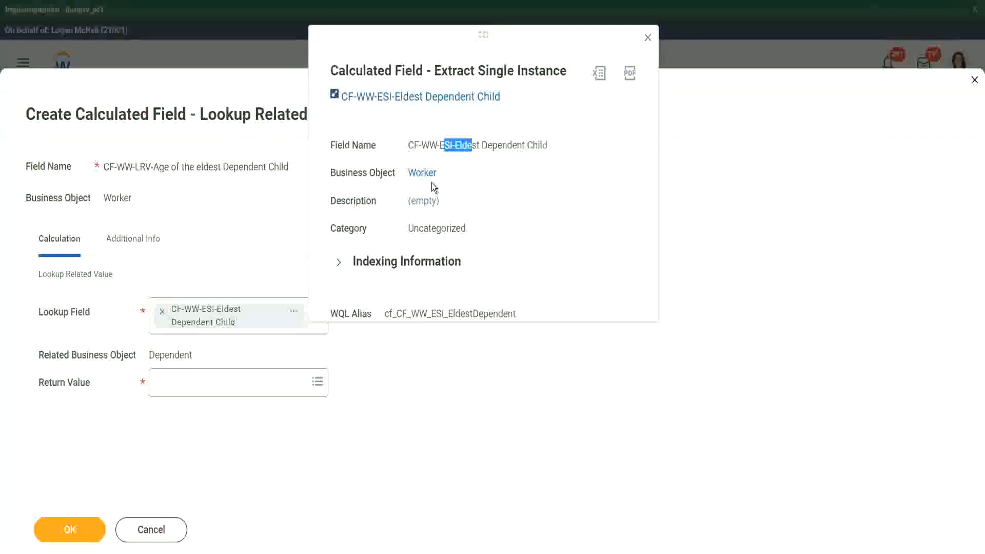
left_click(457, 171)
left_click(648, 37)
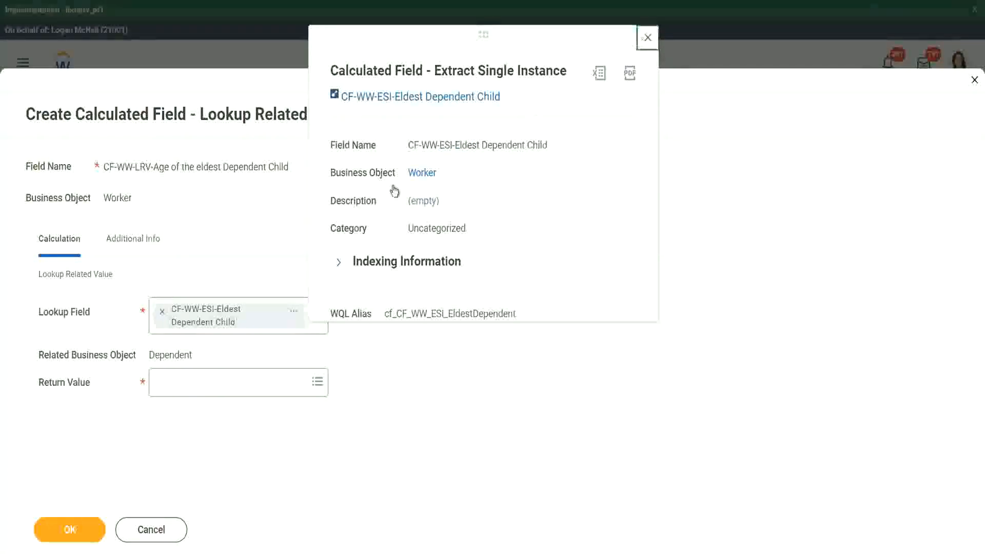
left_click_drag(148, 355, 193, 355)
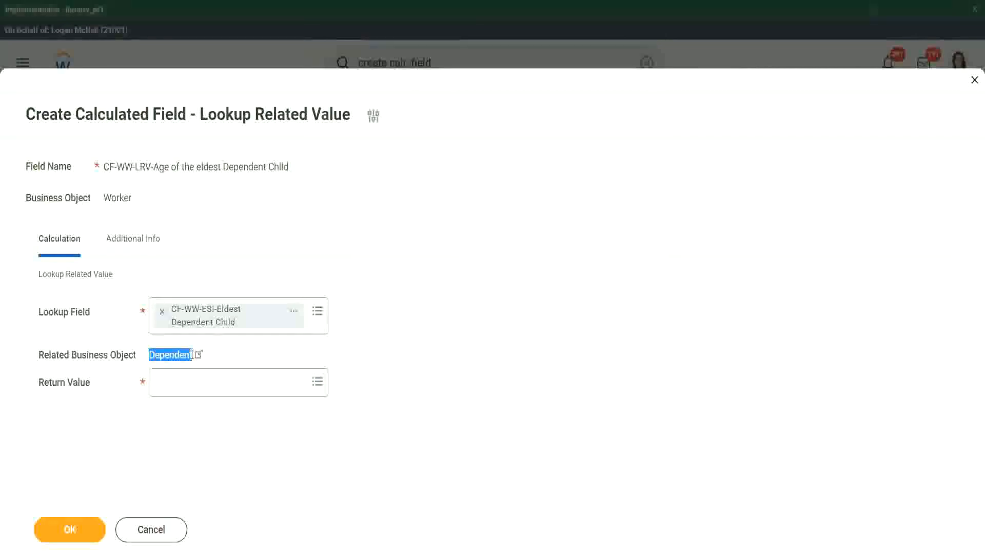
- Set the return value to the dependent's Age field and review that field's description
left_click(174, 386)
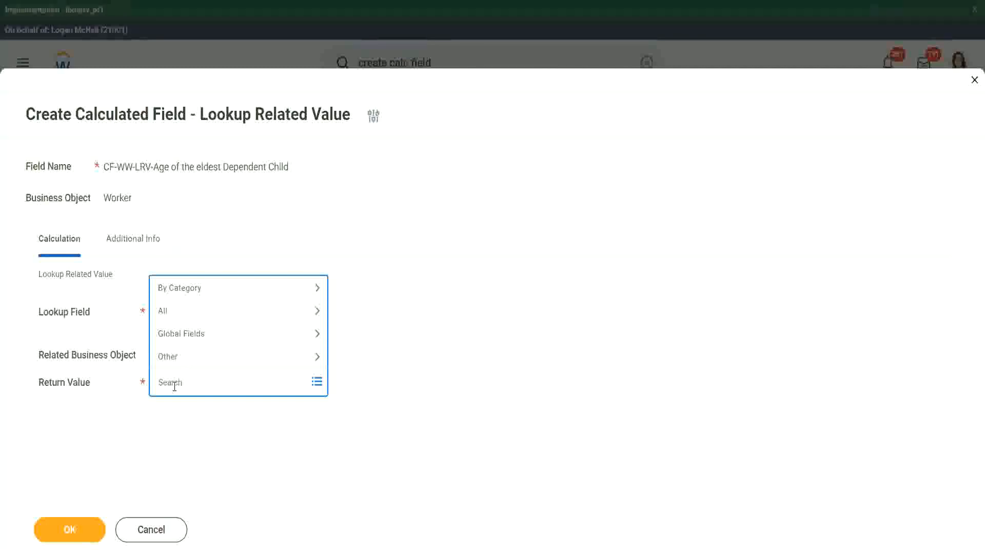
type("age")
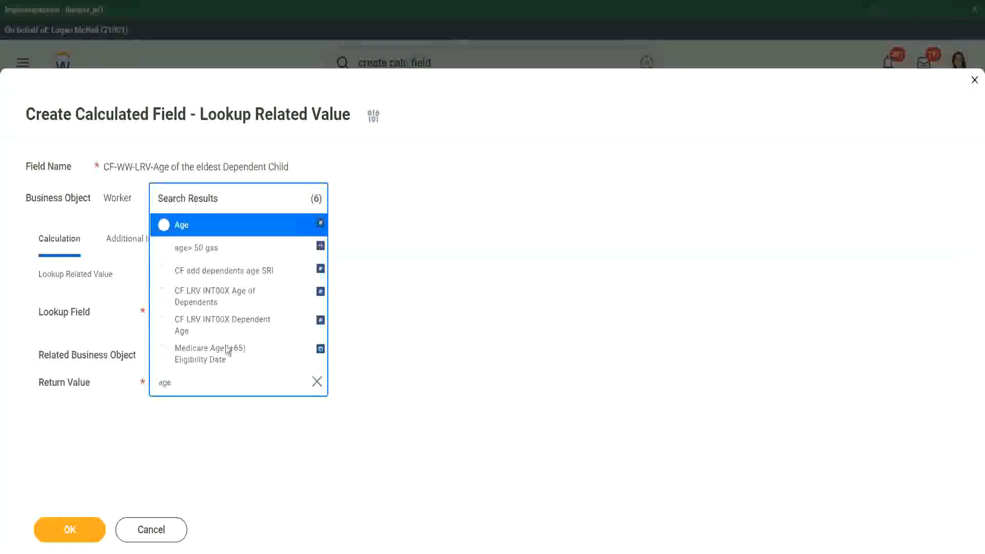
left_click(251, 232)
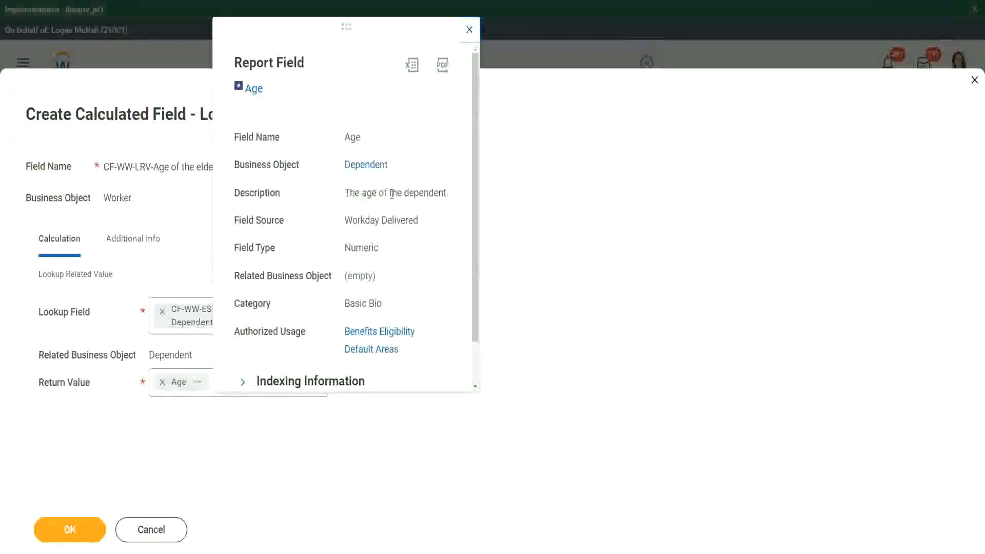
left_click_drag(345, 193, 448, 191)
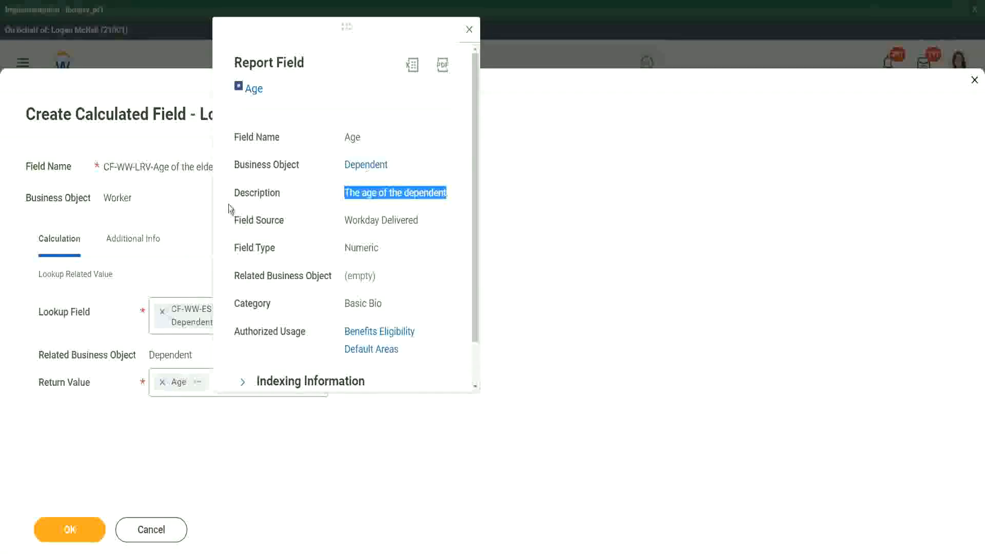
left_click(165, 220)
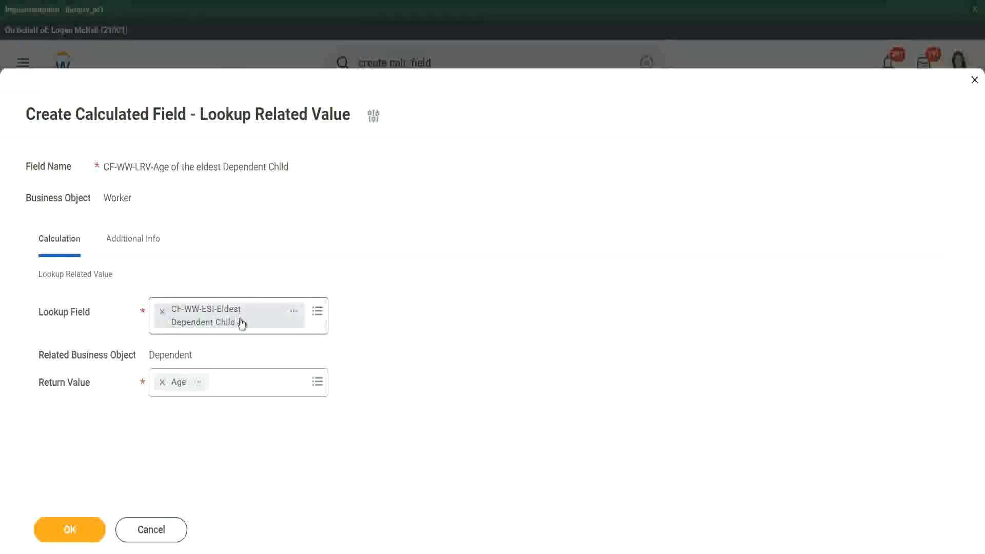
- Save the lookup related value calculated field and copy its name from the confirmation page
left_click(78, 528)
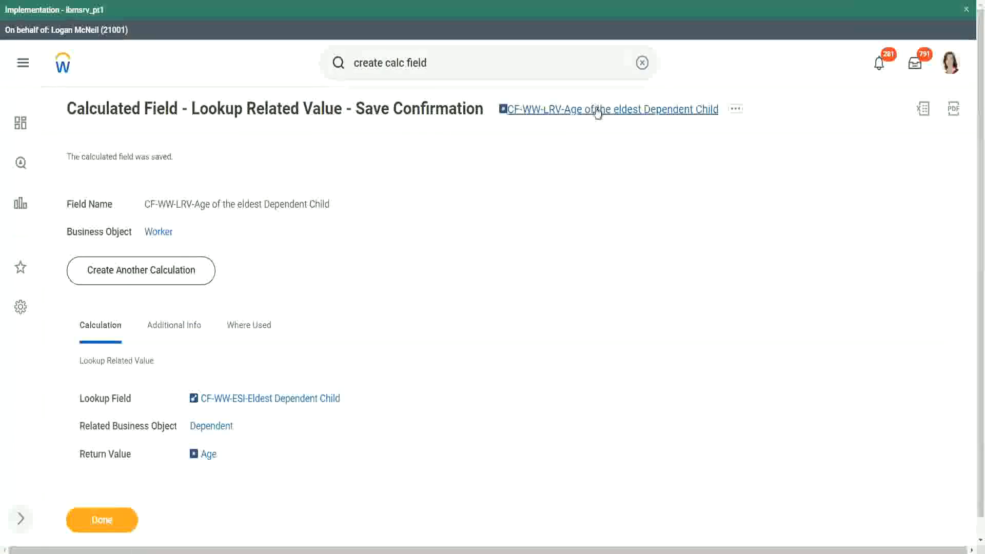
right_click(594, 110)
left_click(622, 169)
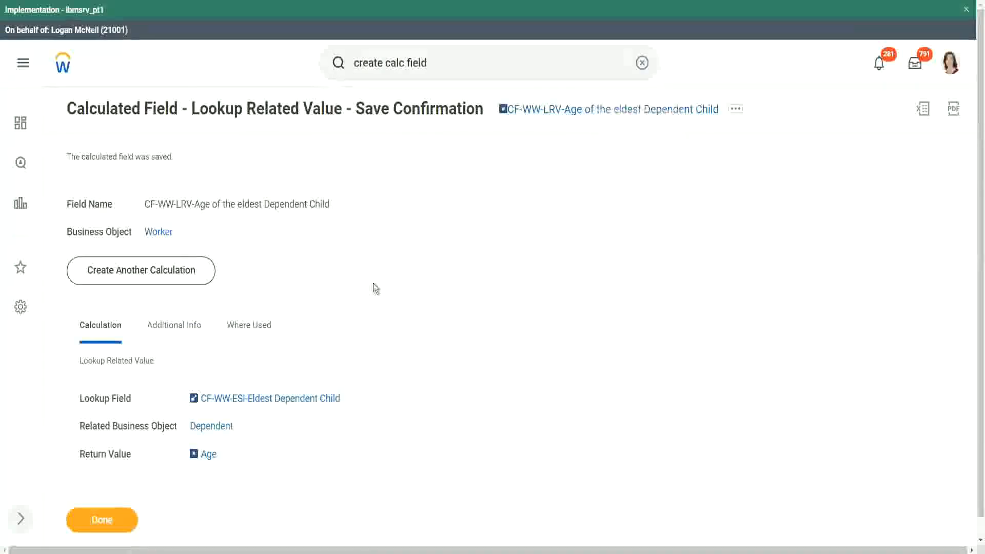
left_click(103, 519)
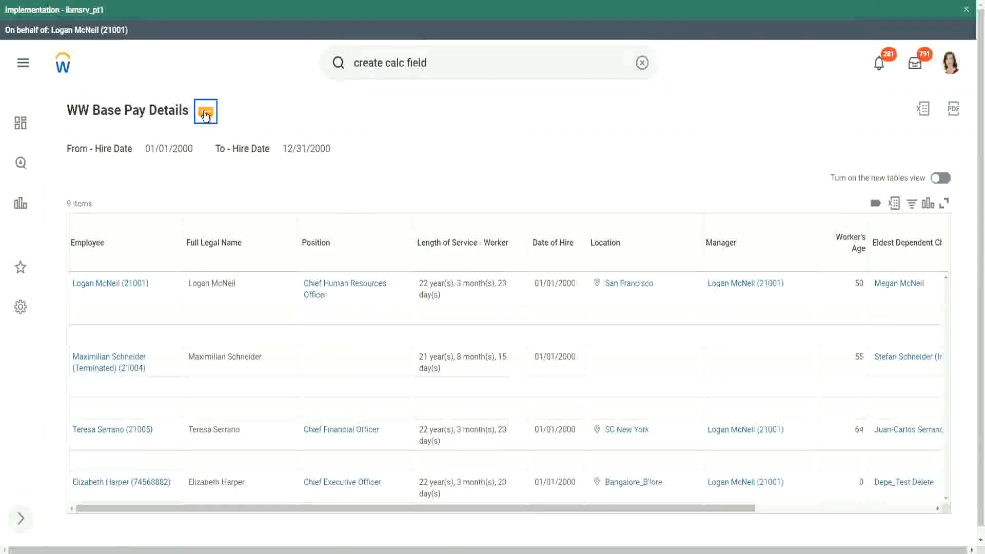
- Open the WW Base Pay Details custom report for editing
left_click(206, 113)
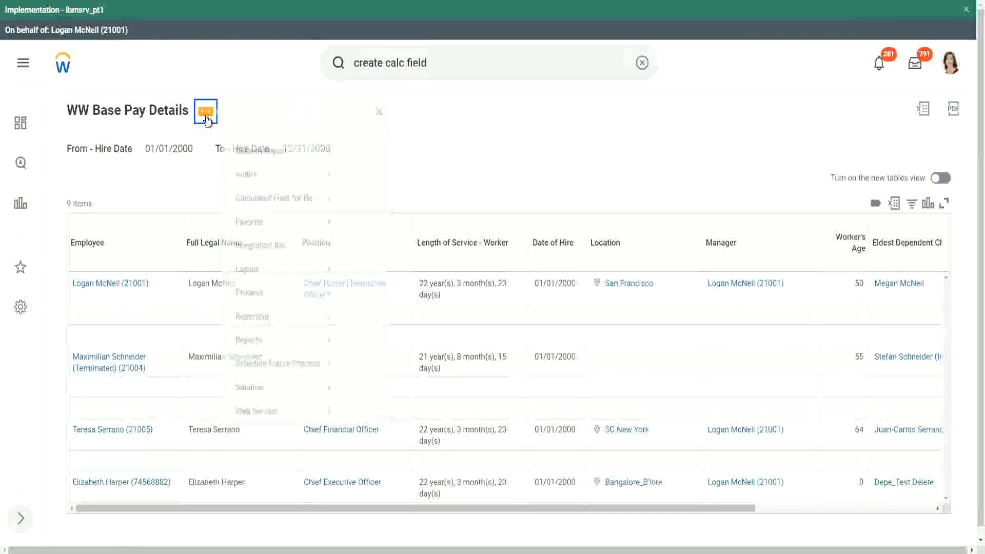
mouse_move(268, 170)
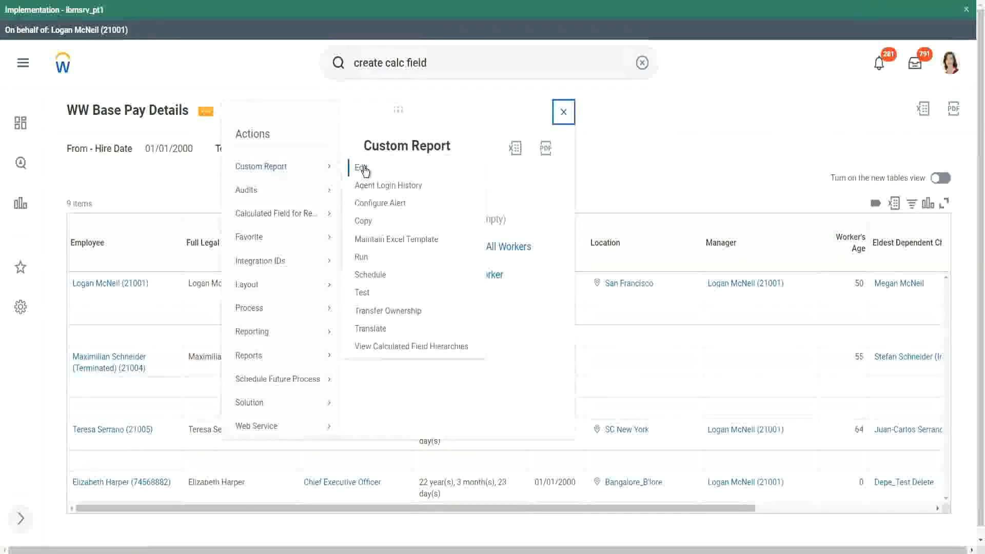
left_click(362, 168)
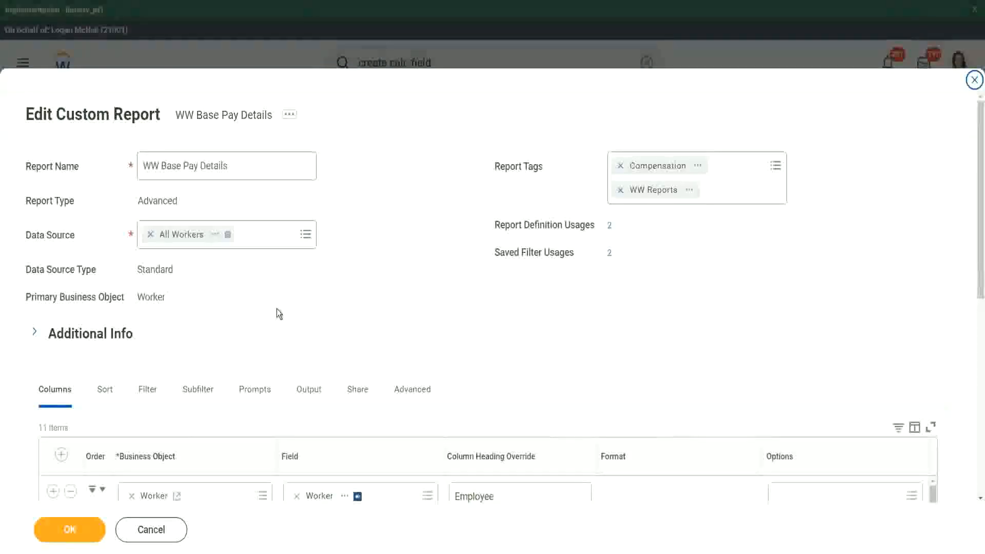
- Add a Worker column below Eldest Dependent Child using the field CF-WW-LRV-Age of the eldest Dependent Child
scroll(275, 311, "down", 8)
scroll(273, 267, "down", 3)
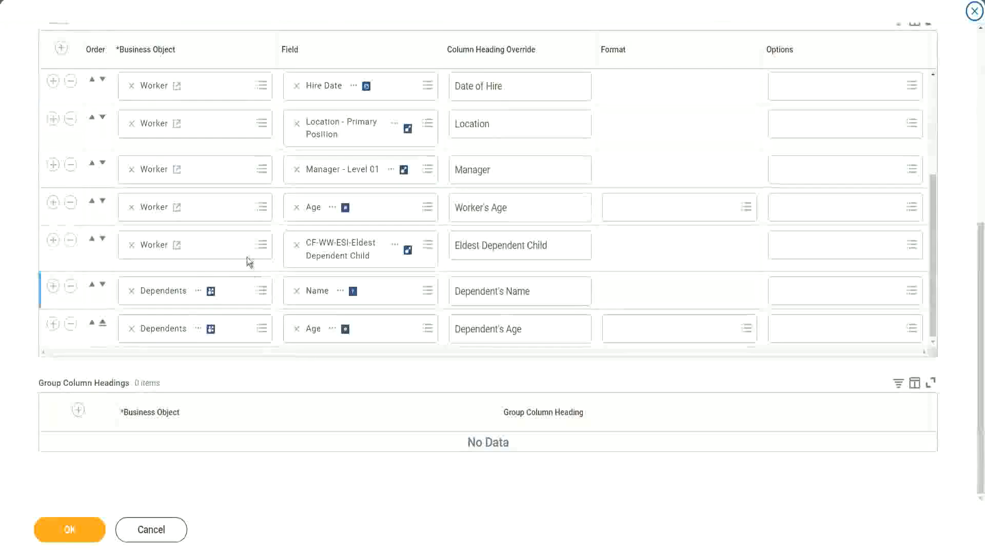
left_click(53, 240)
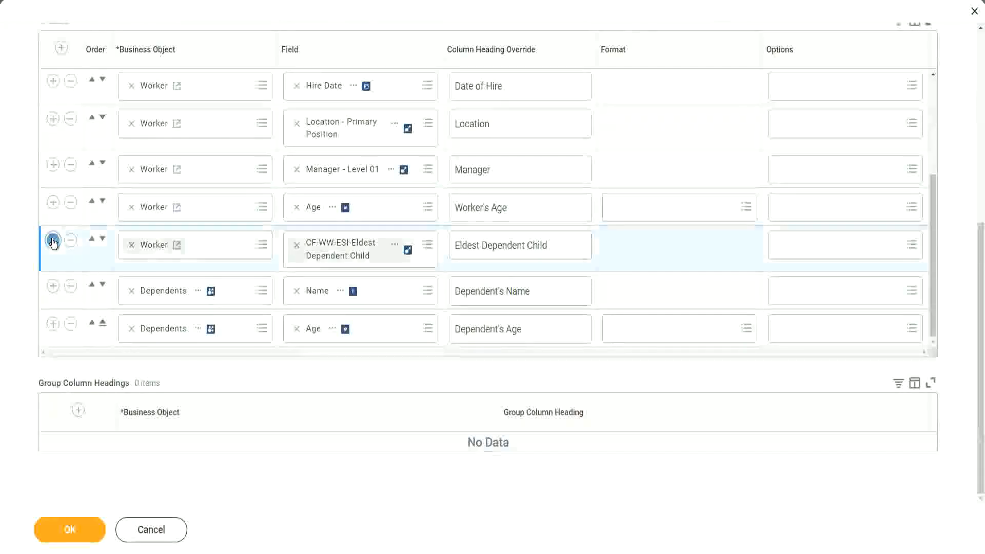
left_click(322, 300)
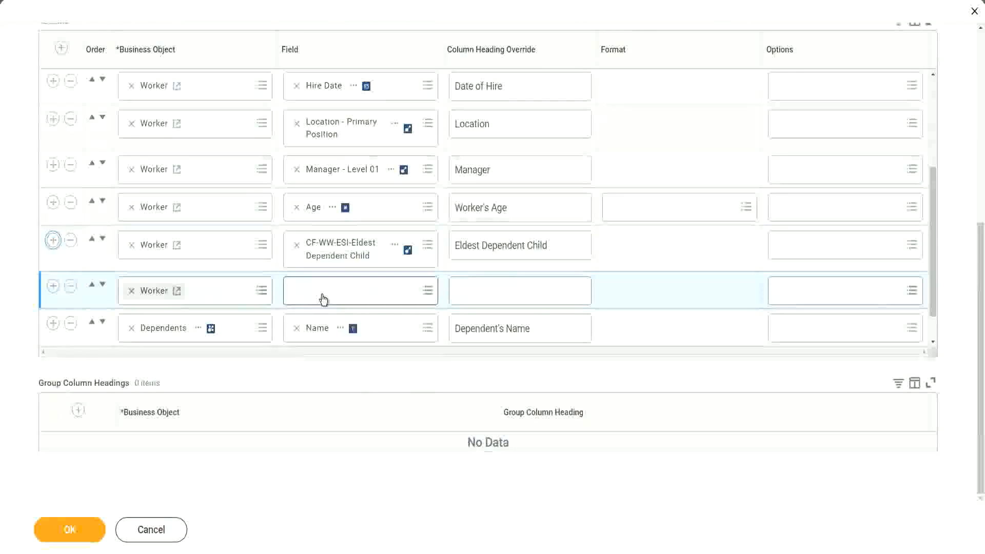
key("ctrl+v")
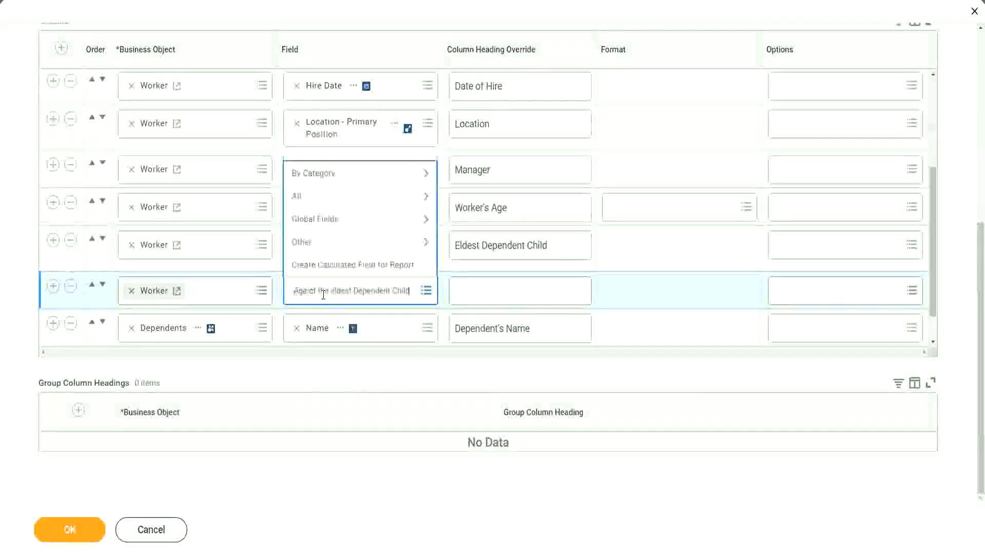
key("Return")
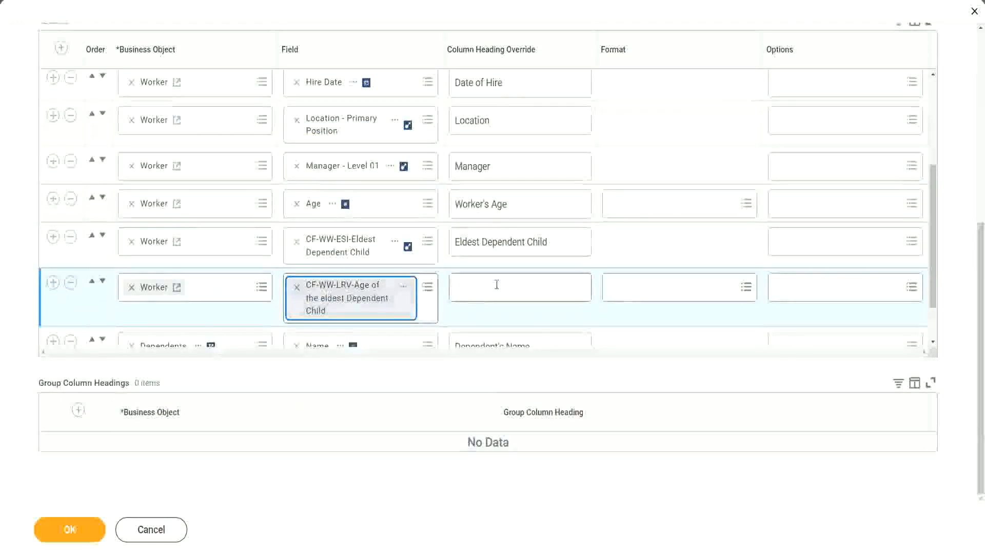
- Set the new column's heading override to "Age of the Eldest Dependent Child" and save the report definition
left_click(497, 285)
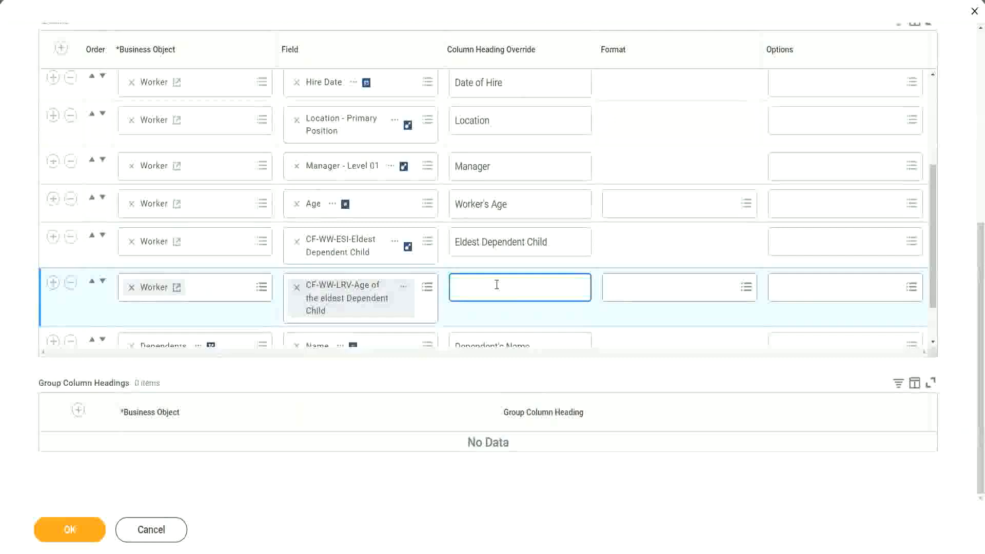
type("Age of the E")
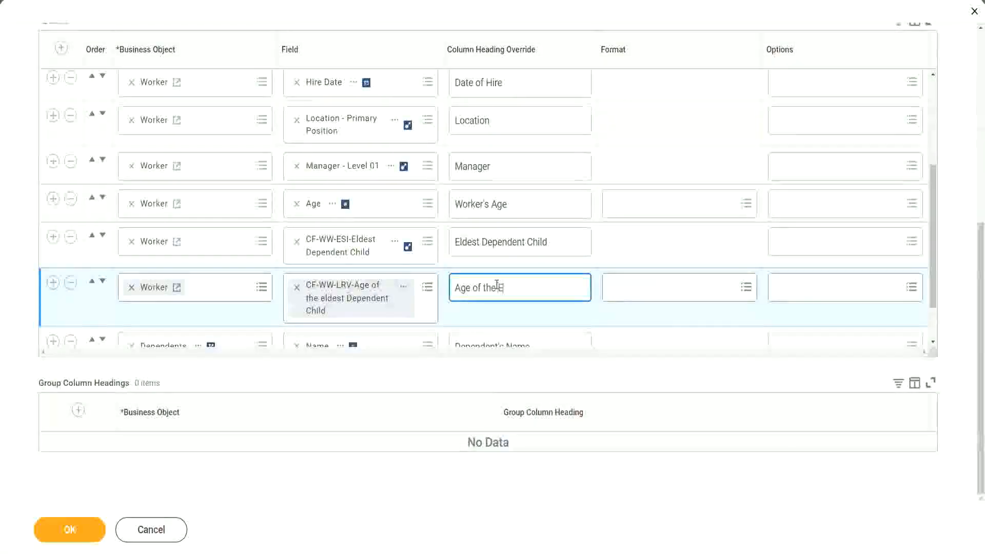
type("ldest De")
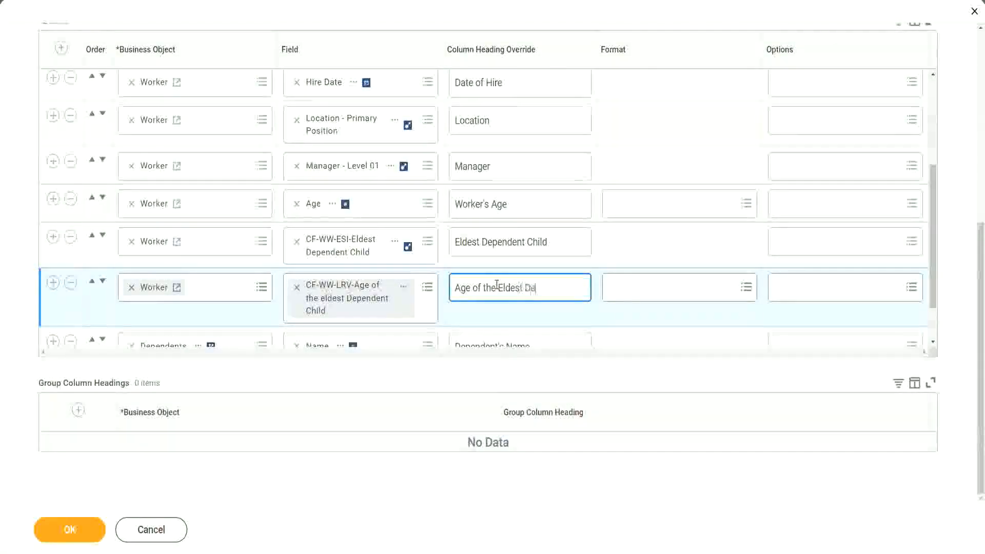
type("pendent Child")
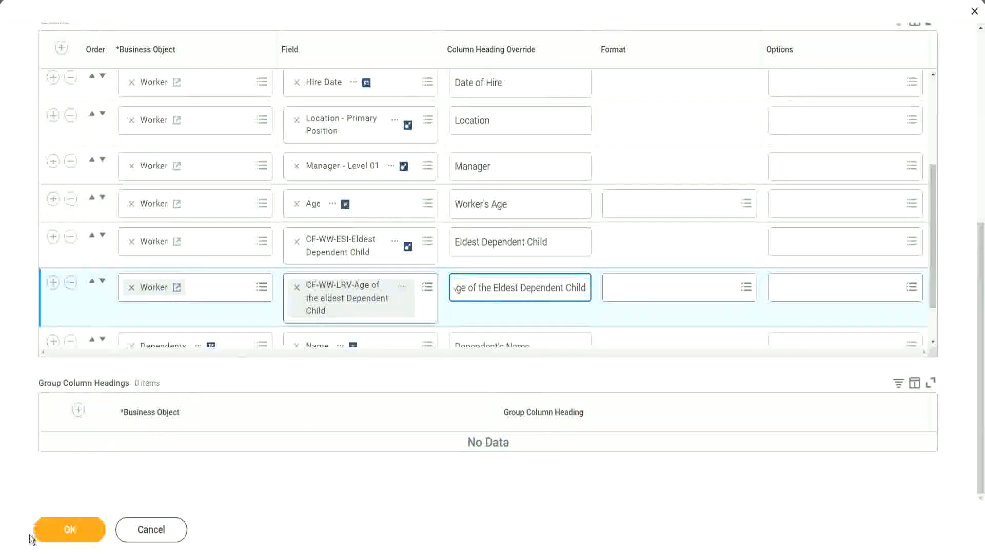
left_click(59, 537)
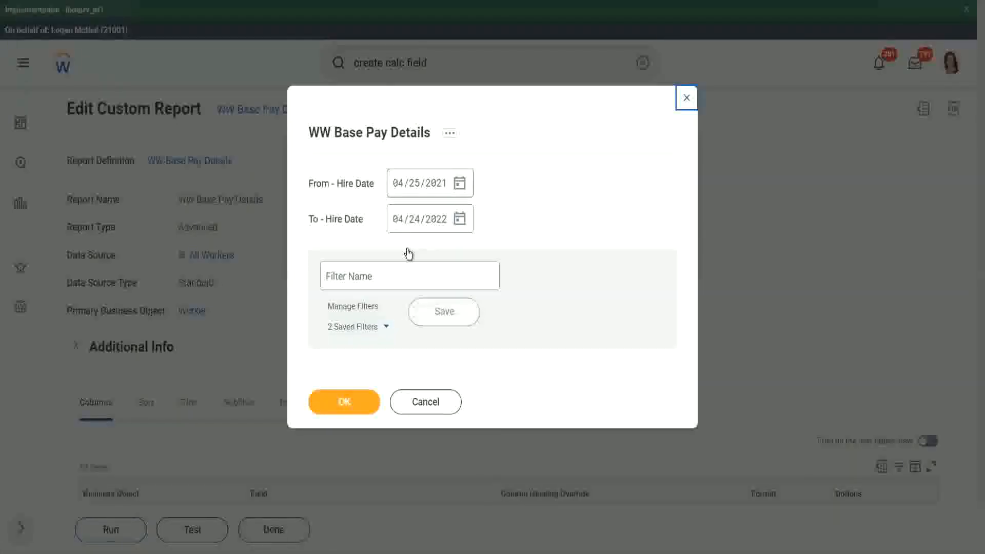
- Set the report's hire date range from 01/01/2000 to 12/31/2000
type("01/01/20")
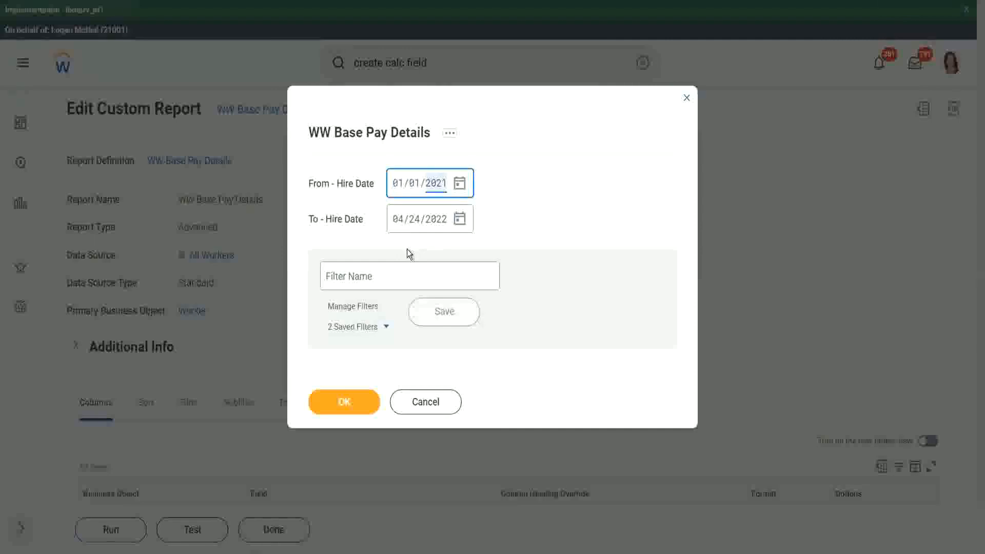
type("00")
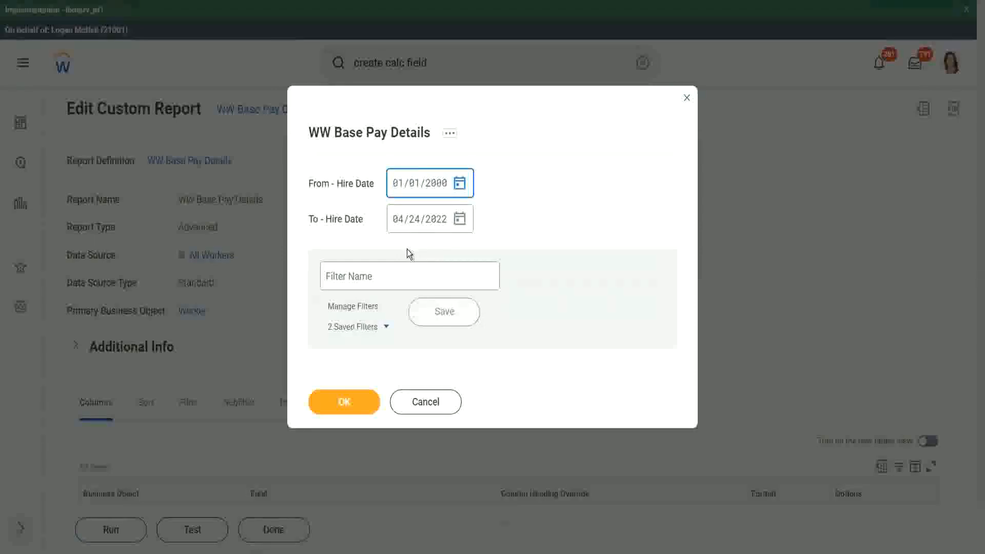
key("Tab")
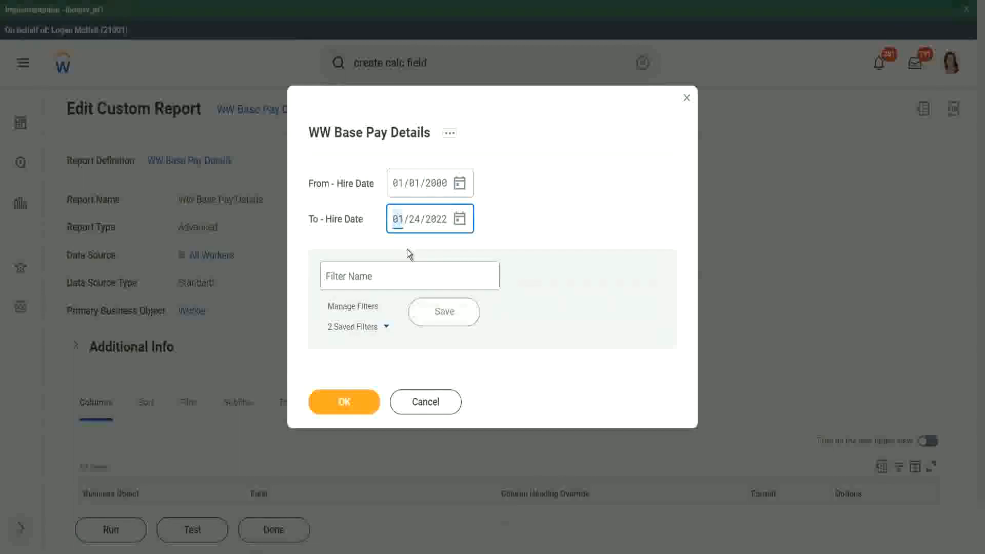
type("12/31/")
type("2000")
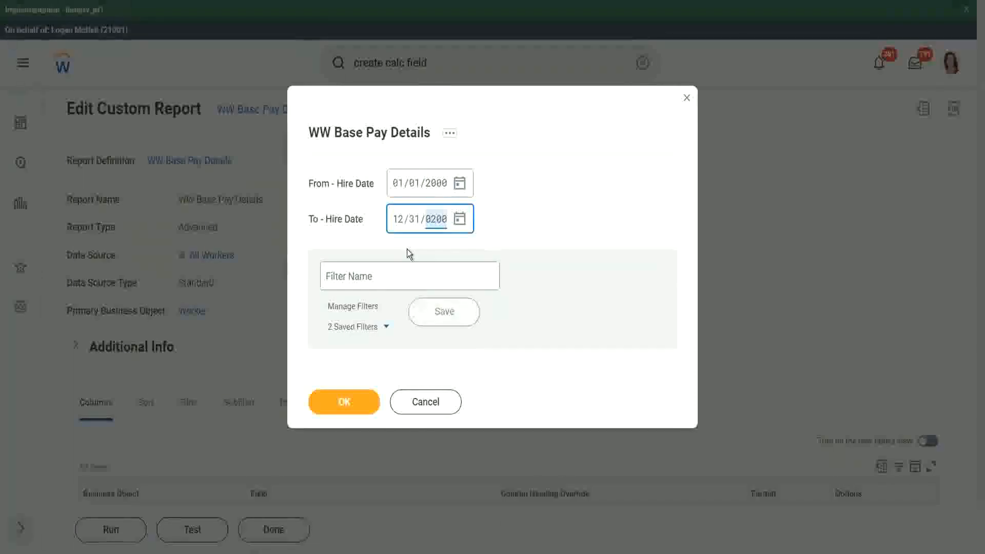
- Save the hire date prompts as a filter named 2000 and run the report to view its dependent age columns
left_click(379, 275)
type("2000")
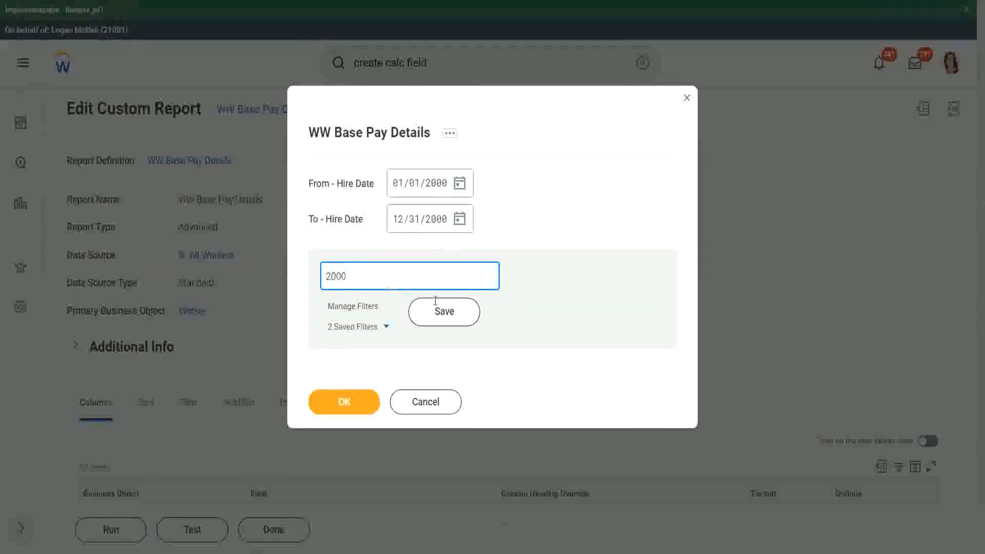
left_click(436, 304)
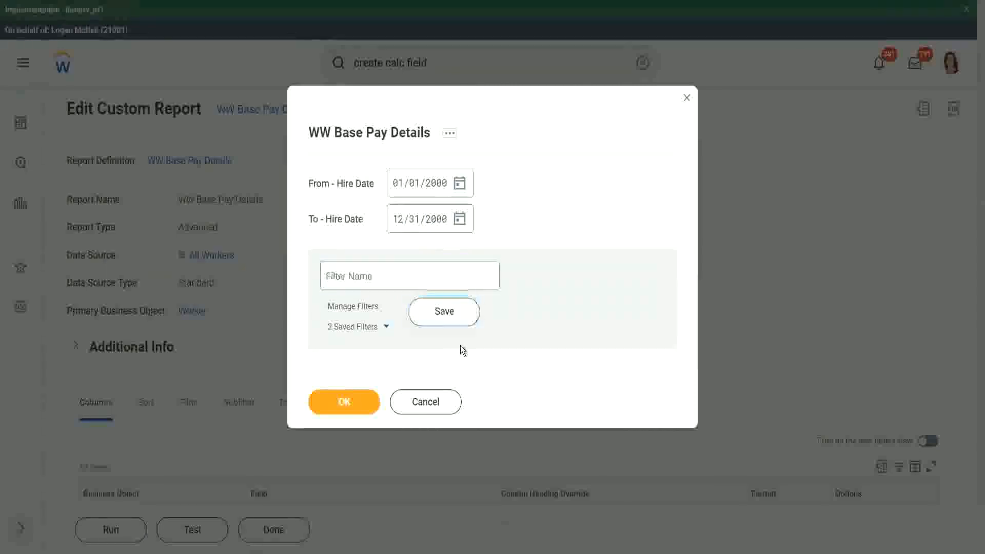
left_click(342, 408)
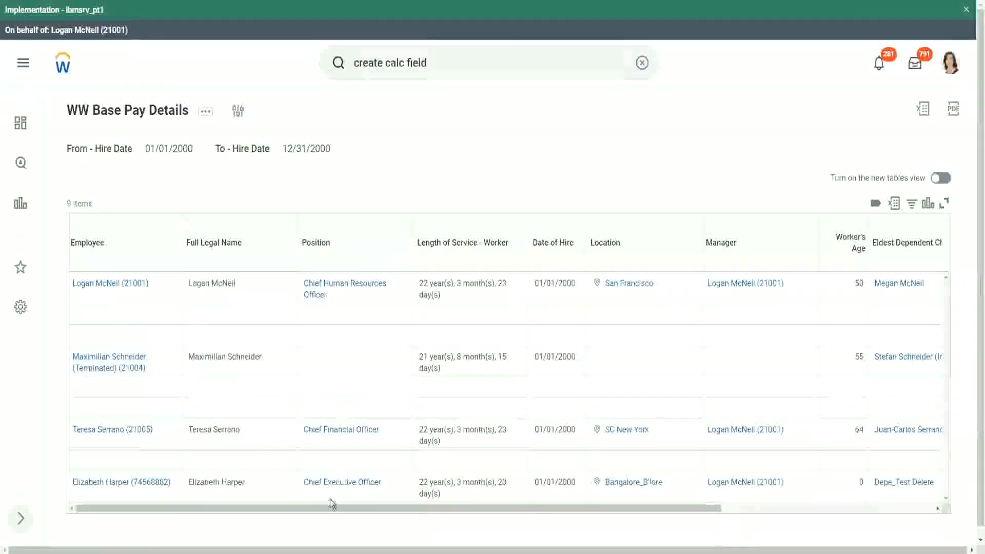
left_click_drag(325, 508, 569, 529)
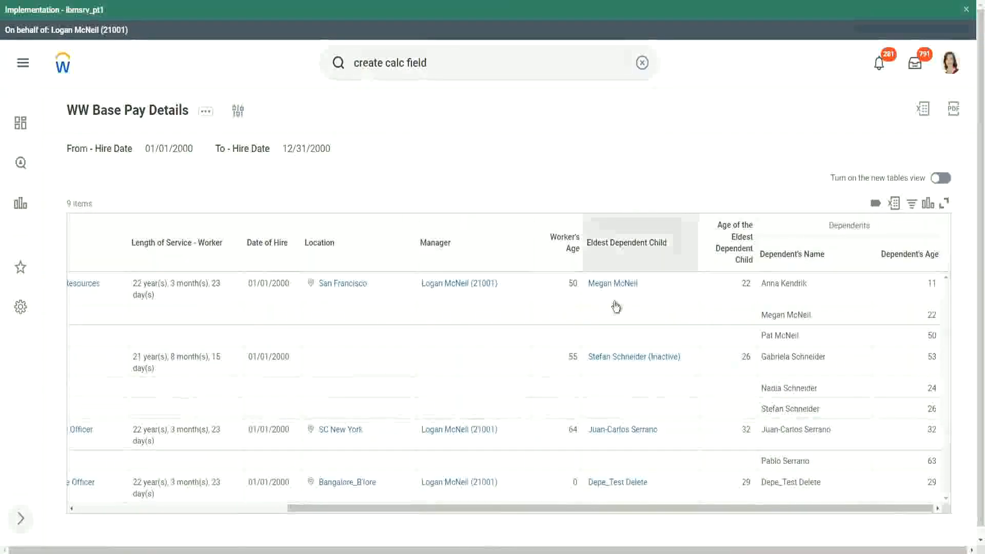
- Compare each worker's Age of the Eldest Dependent Child with the matching dependent's age in the report
double_click(746, 283)
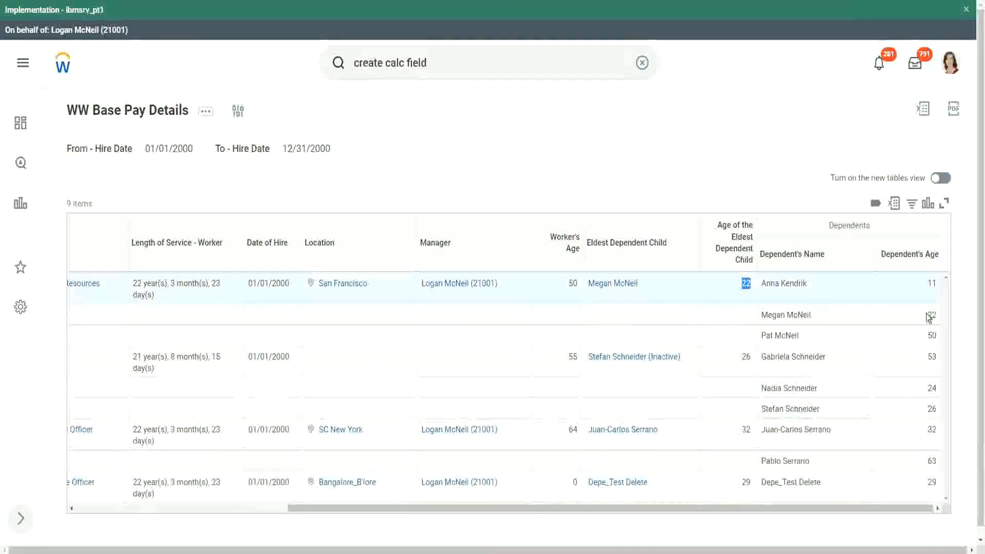
double_click(930, 315)
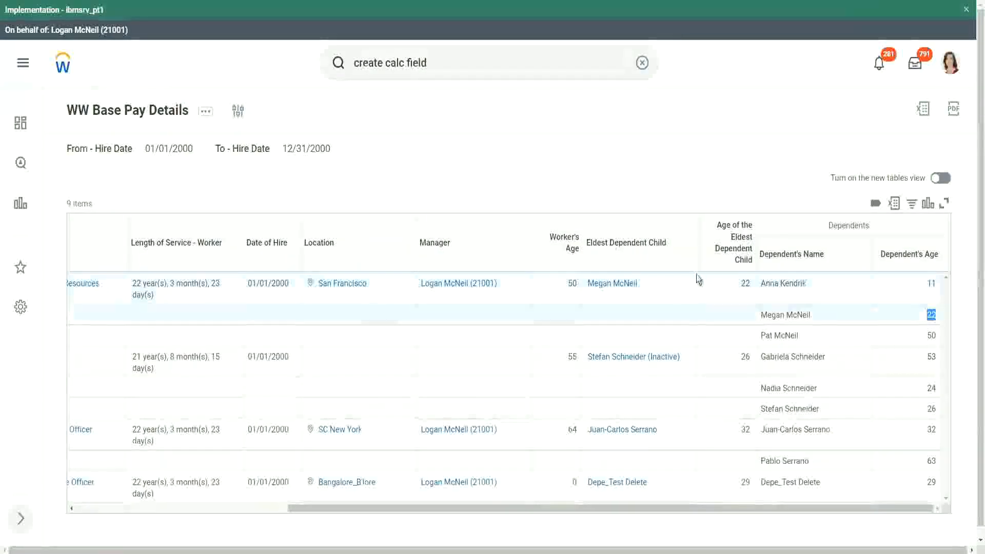
double_click(744, 285)
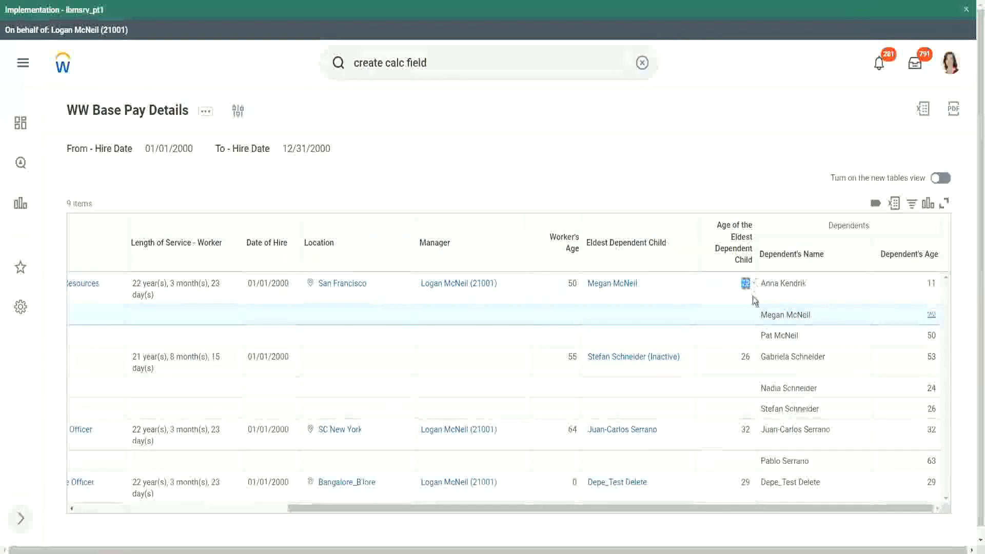
double_click(745, 357)
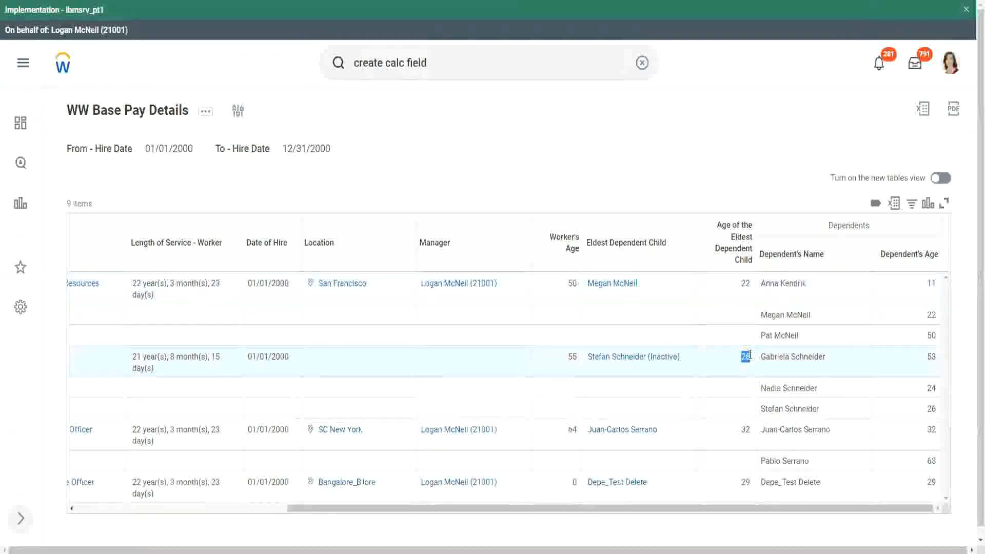
double_click(745, 429)
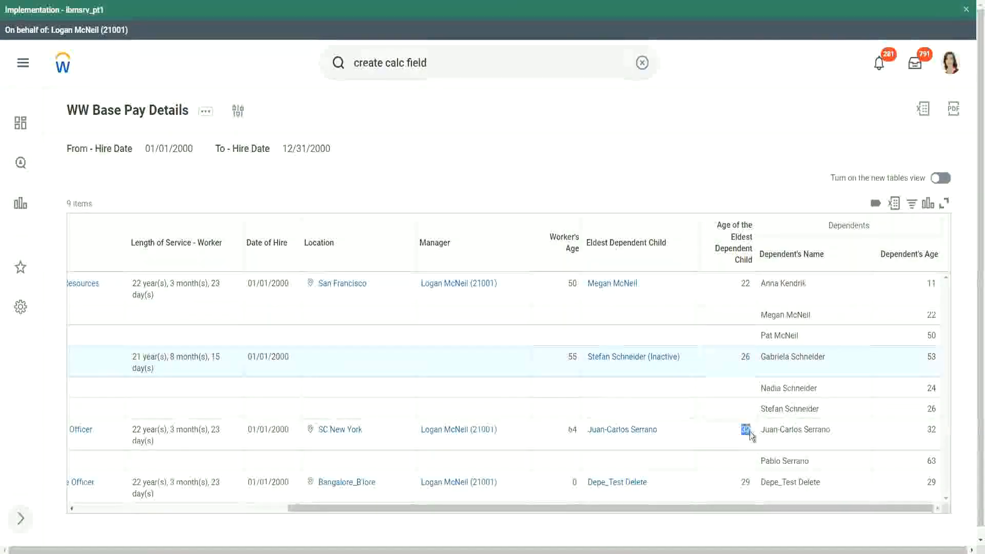
double_click(938, 432)
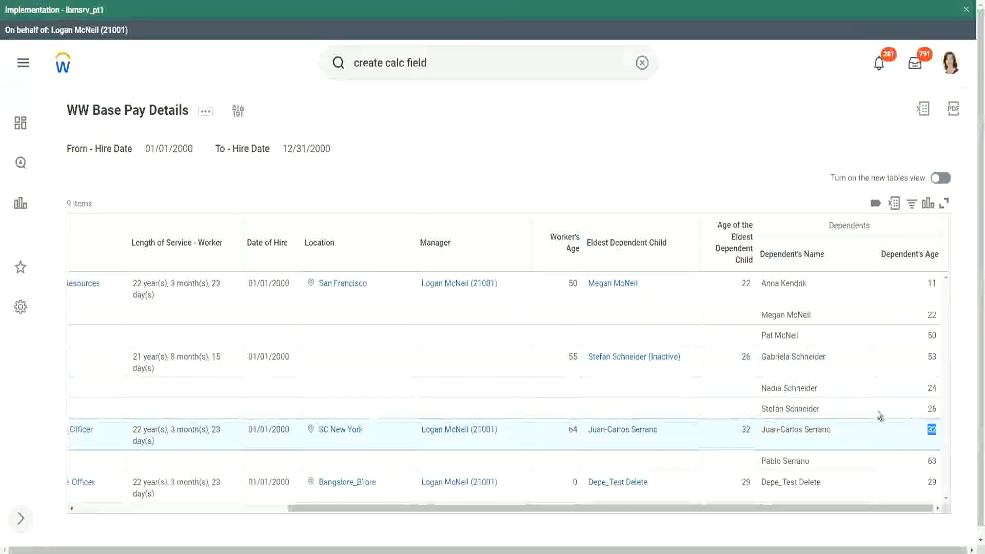
double_click(745, 483)
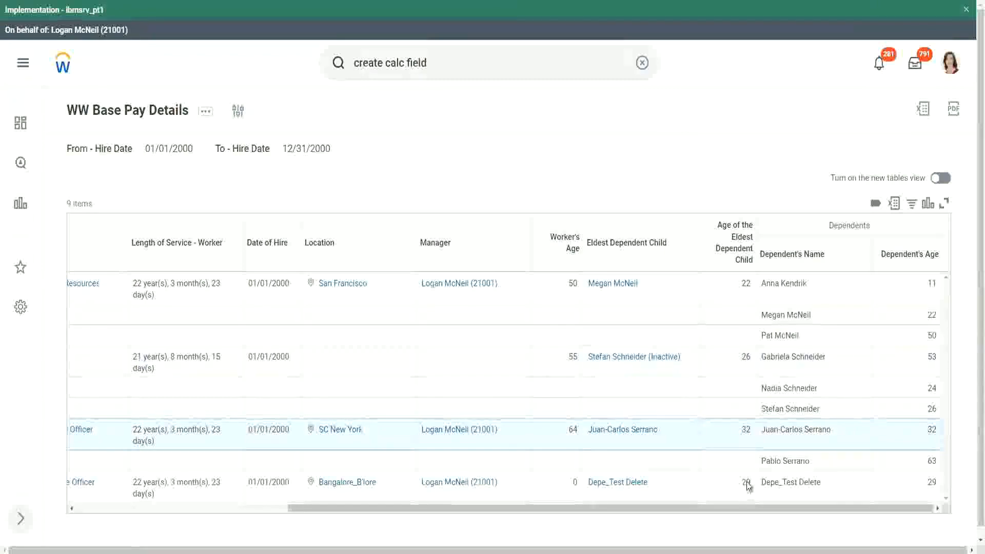
double_click(930, 482)
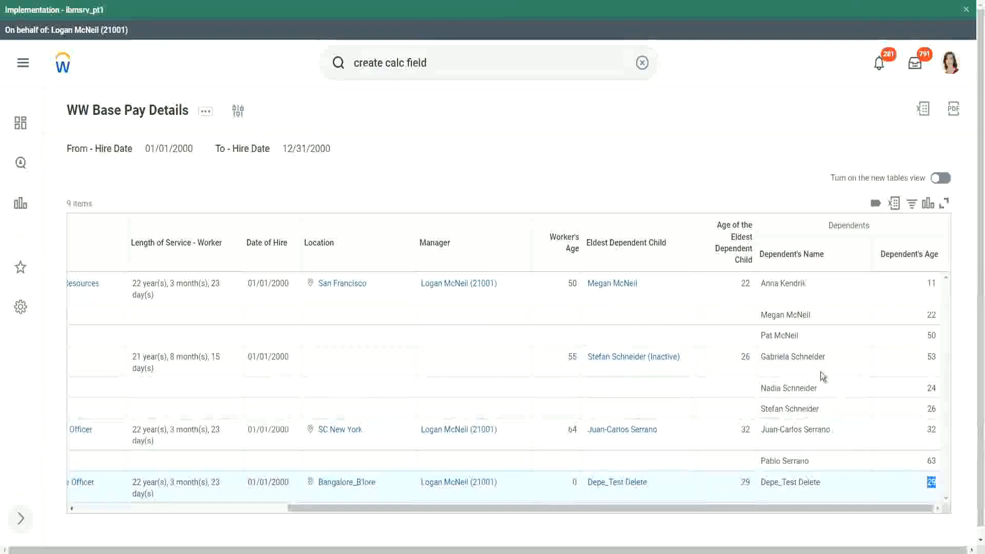
left_click(741, 158)
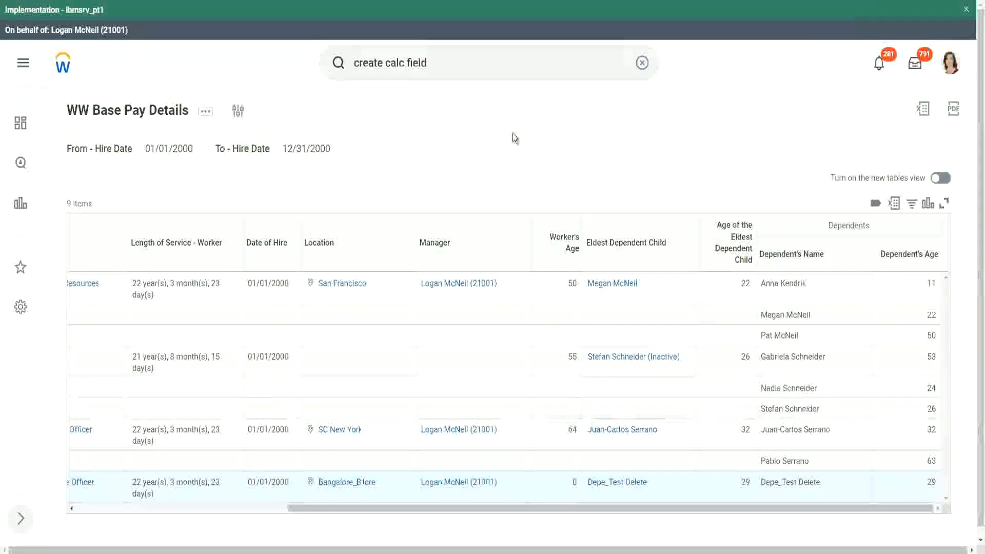
- Edit the report definition and add a filter condition on CF-WW-LRV-Age of the eldest Dependent Child below the Eldest Dependent Child condition
left_click(206, 112)
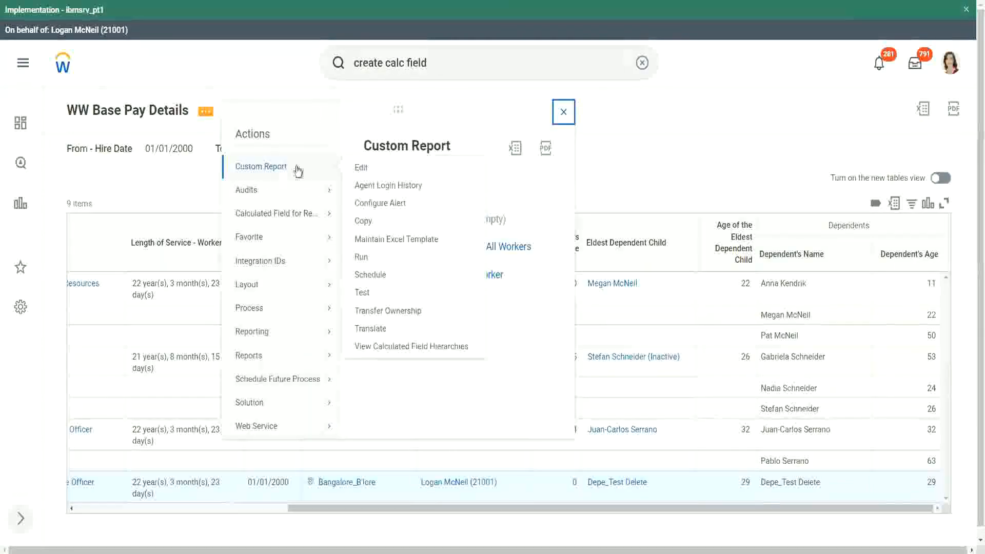
left_click(361, 170)
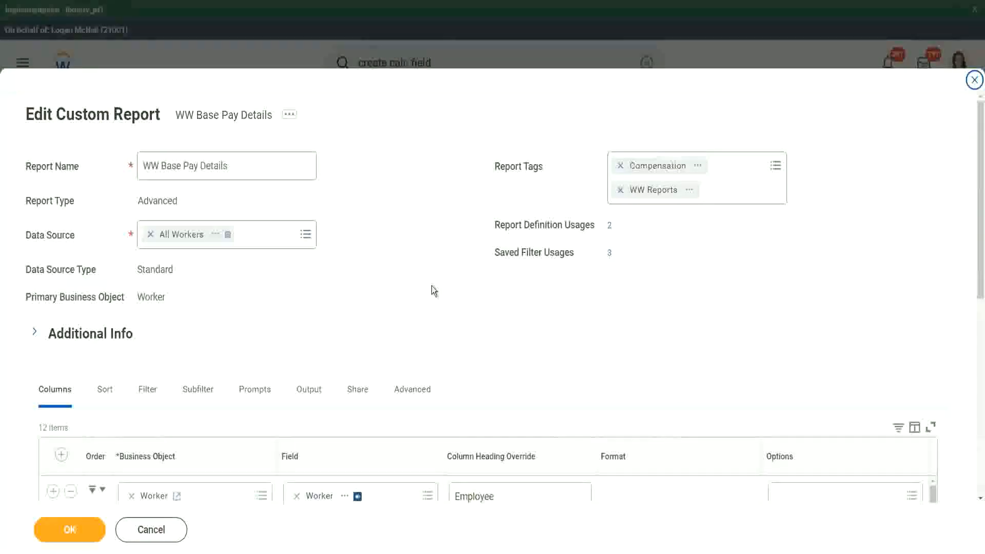
scroll(449, 261, "down", 3)
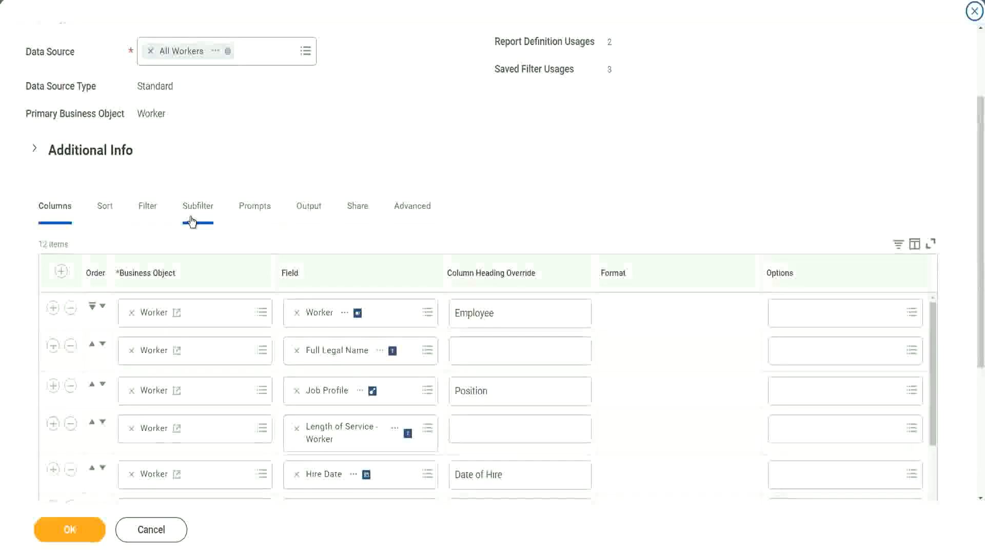
left_click(148, 208)
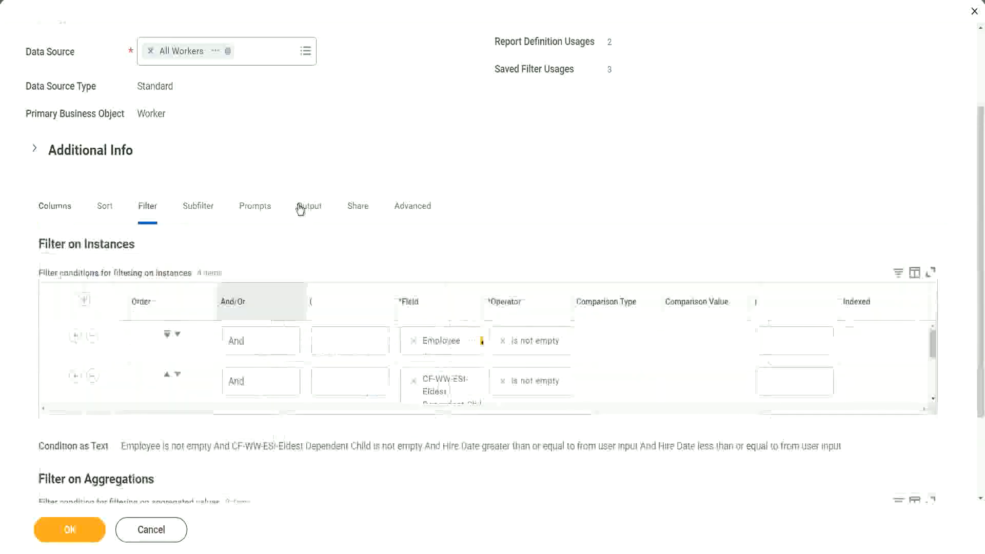
left_click(53, 377)
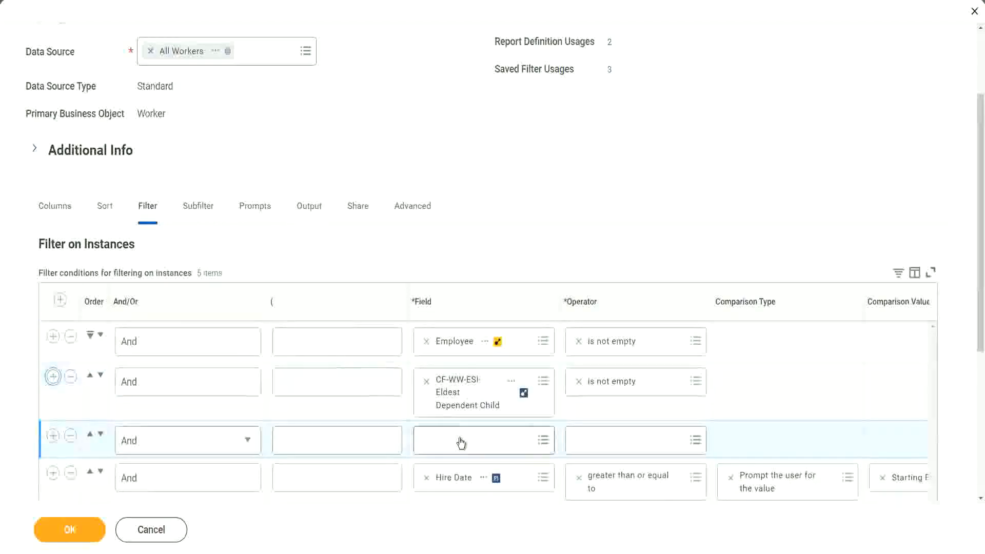
left_click(461, 438)
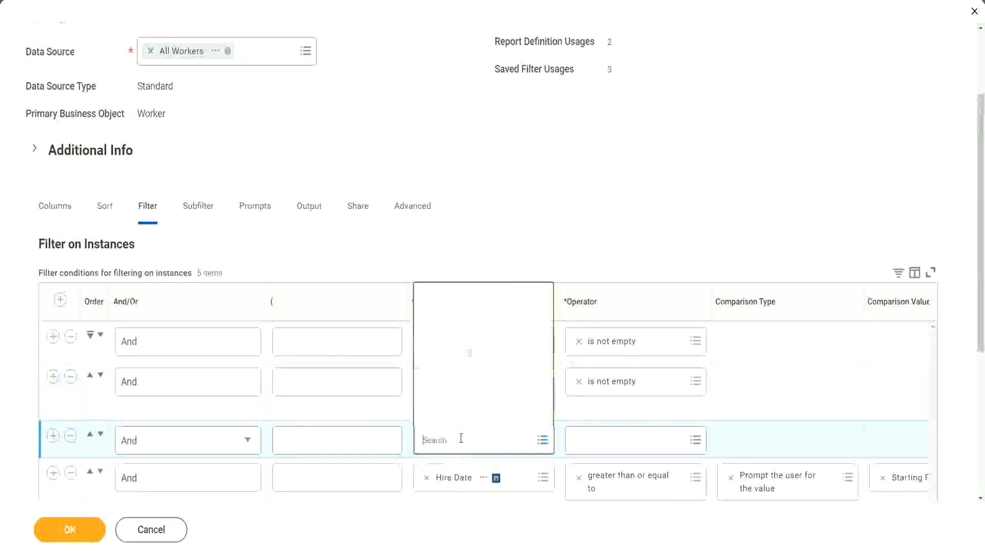
left_click(481, 298)
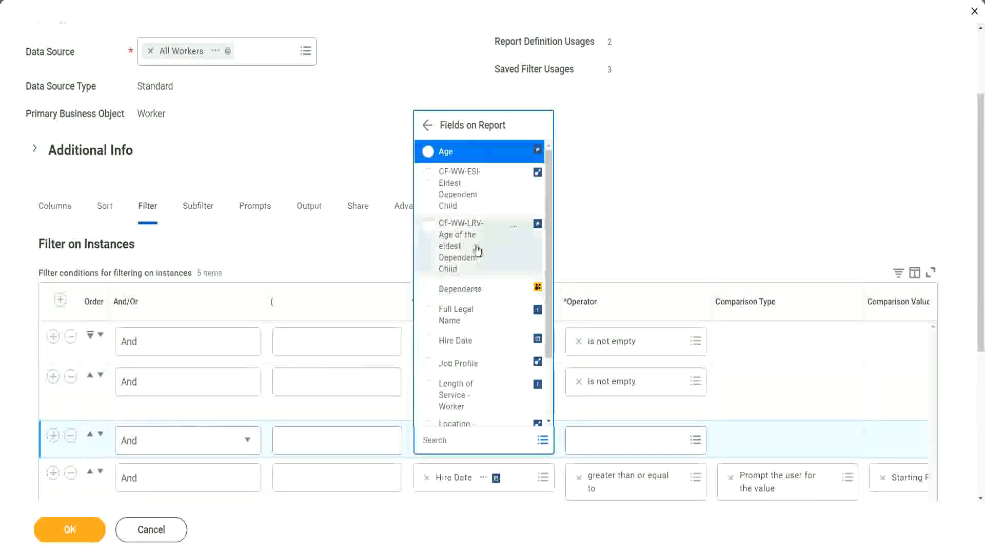
left_click(447, 246)
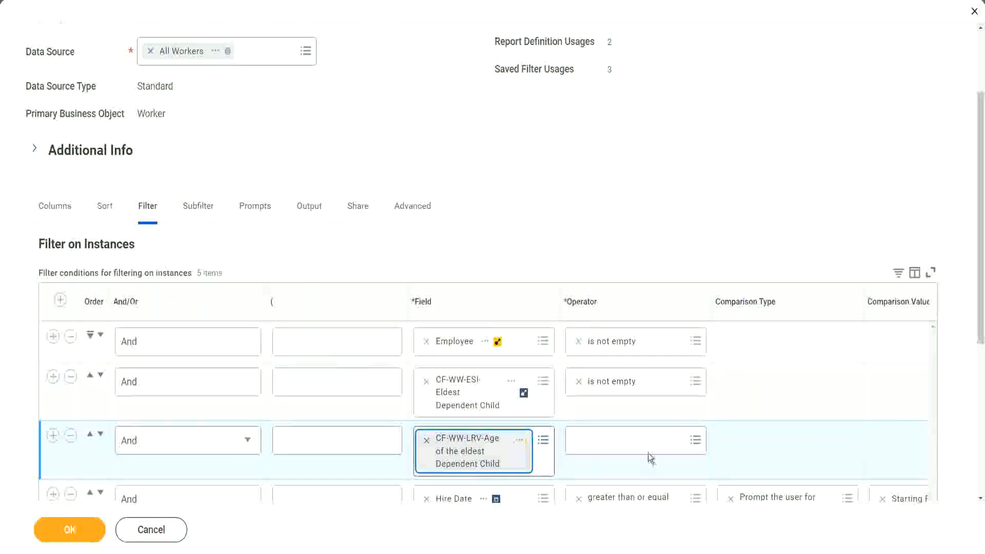
- Set the new age condition to less than or equal to the specified value 30 and save the report definition
left_click(639, 438)
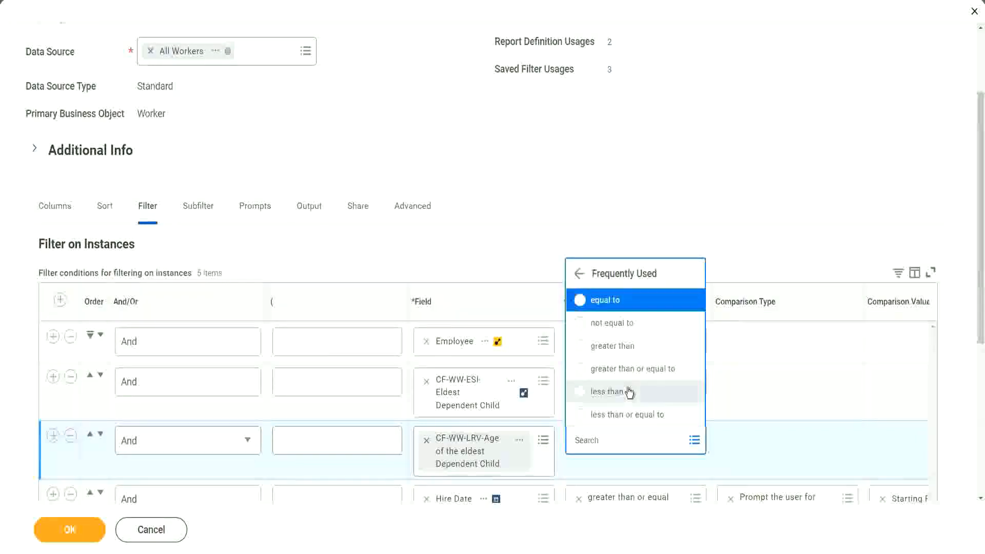
left_click(635, 416)
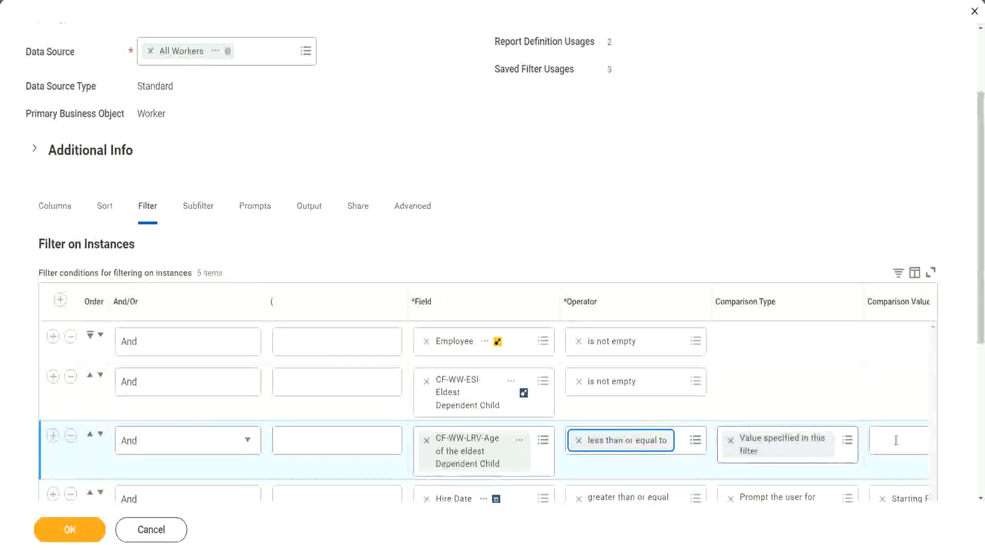
scroll(527, 471, "down", 3)
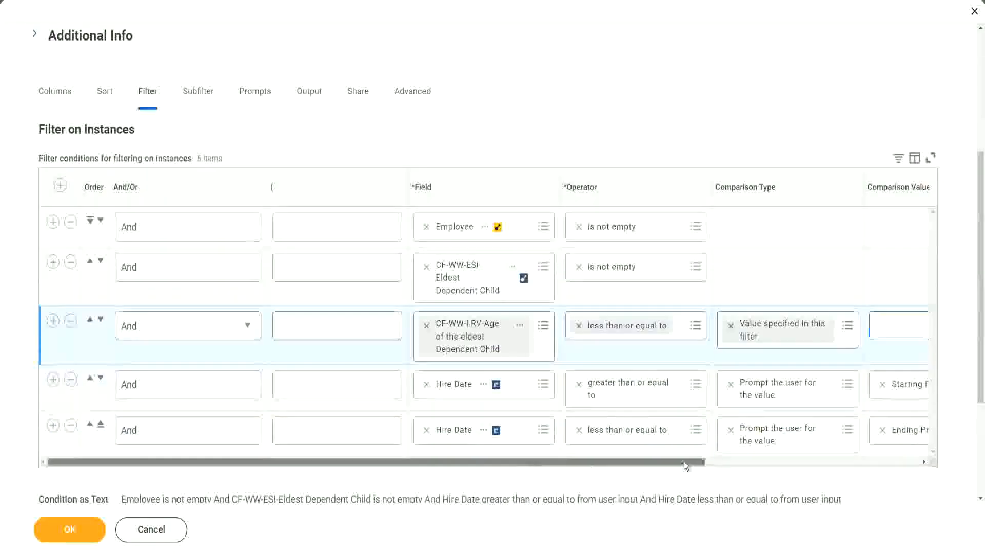
scroll(685, 461, "right", 5)
left_click(723, 324)
type("30")
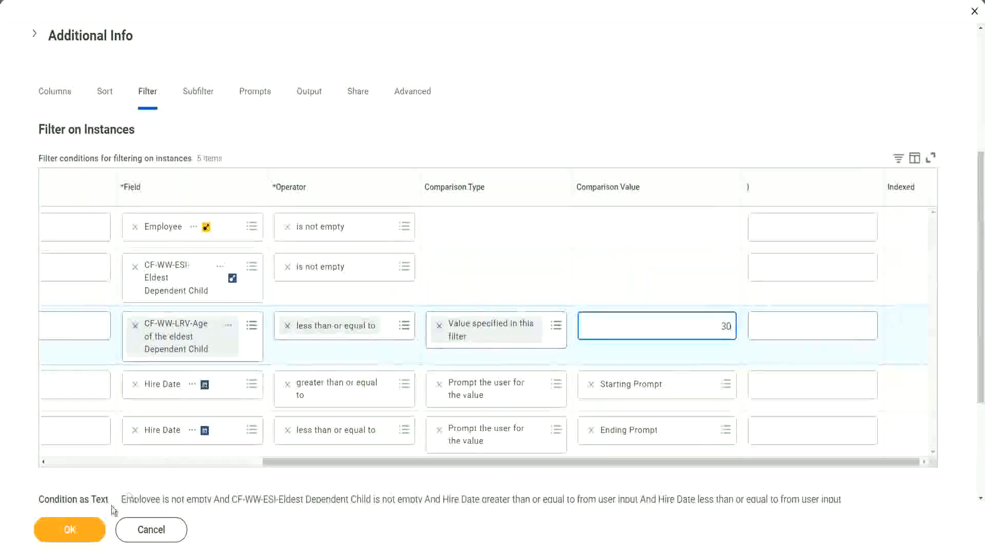
left_click(66, 543)
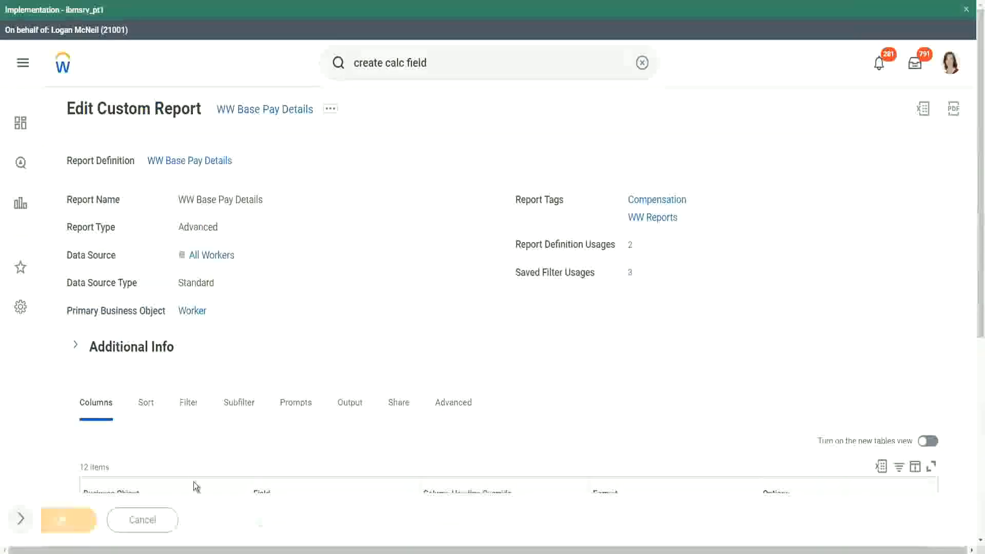
- Run the report with the saved 2000 hire date filter and check the eldest dependent child ages in the results
left_click(105, 521)
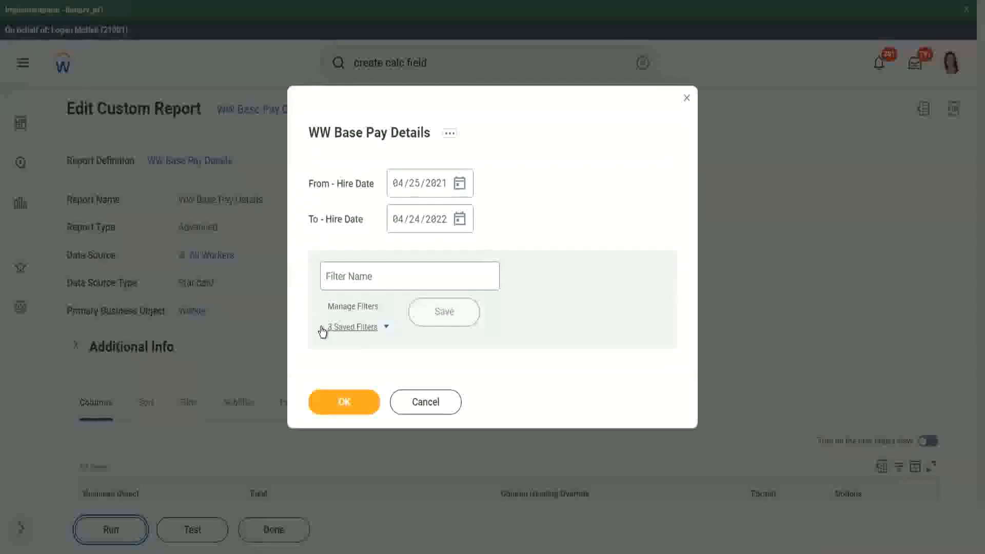
left_click(386, 328)
left_click(384, 380)
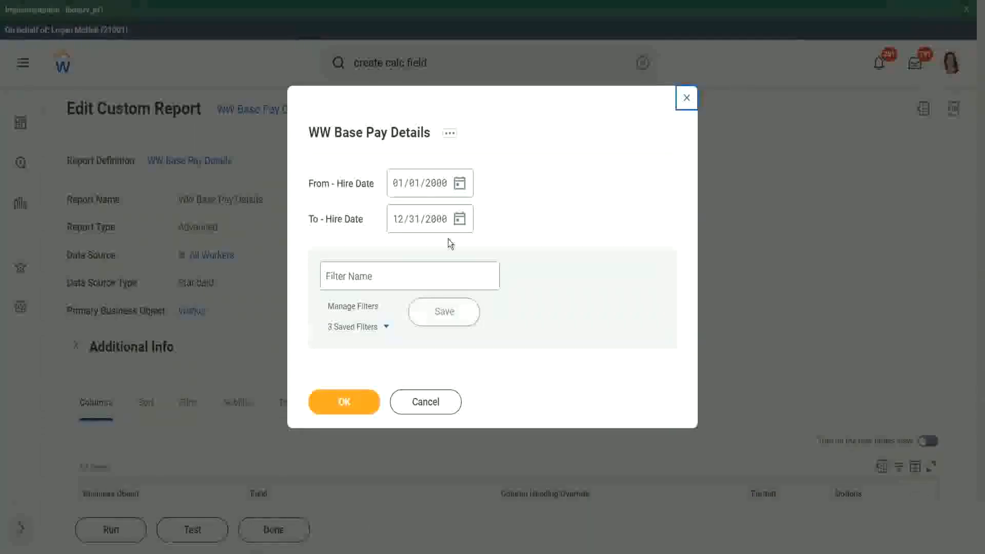
left_click(343, 403)
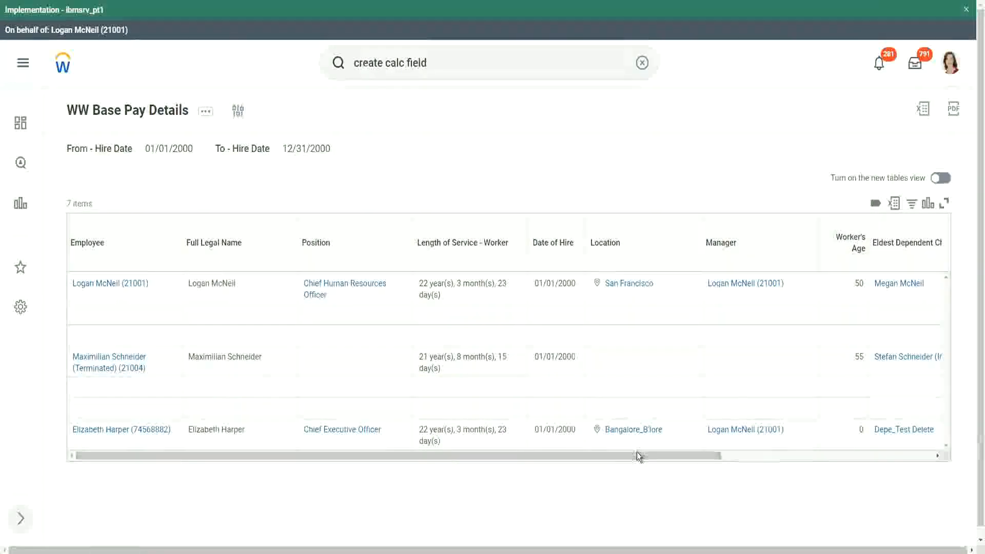
left_click_drag(637, 454, 840, 463)
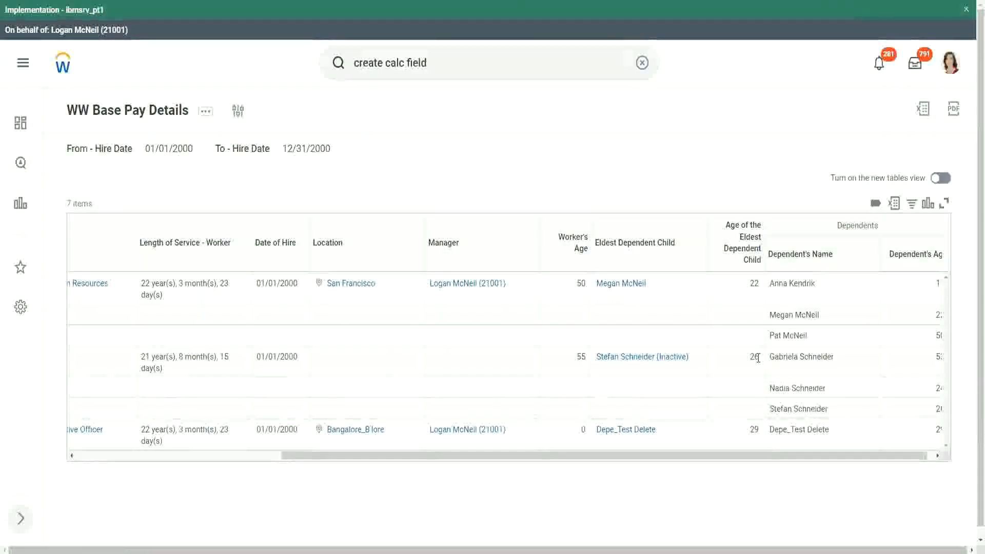
double_click(754, 430)
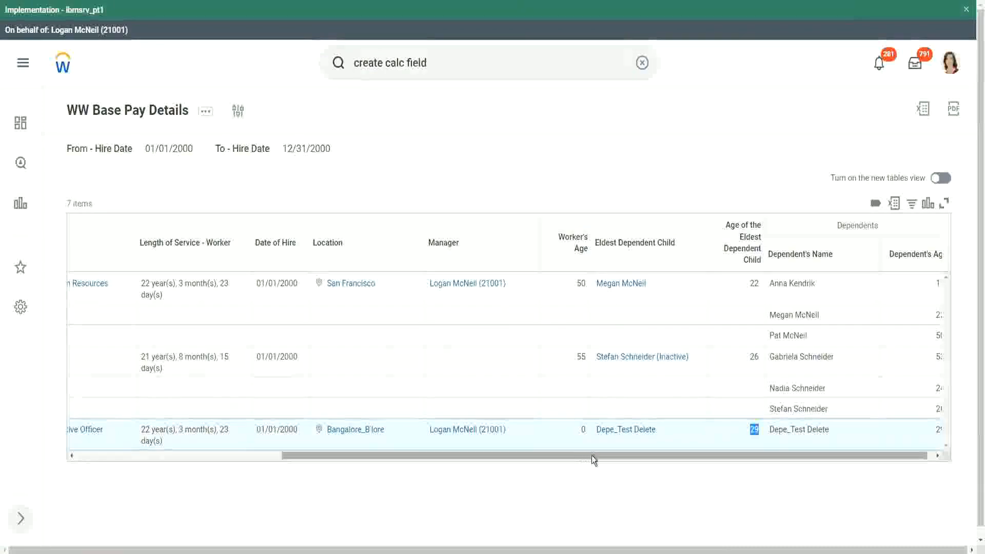
left_click_drag(592, 455, 281, 464)
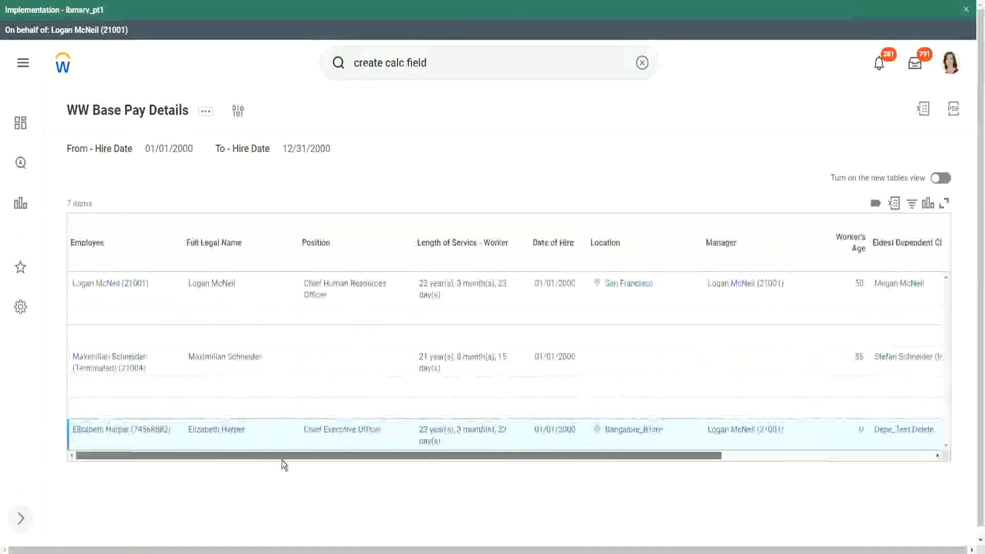